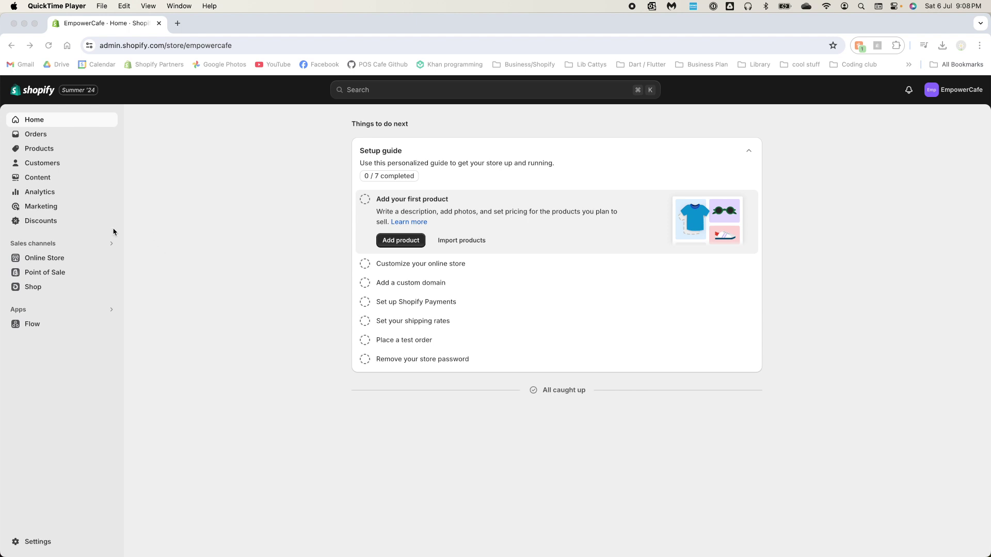
Start a new product and title it "Blueberry Cheesecake".
{"action": "left_click", "coordinate": [37, 150]}
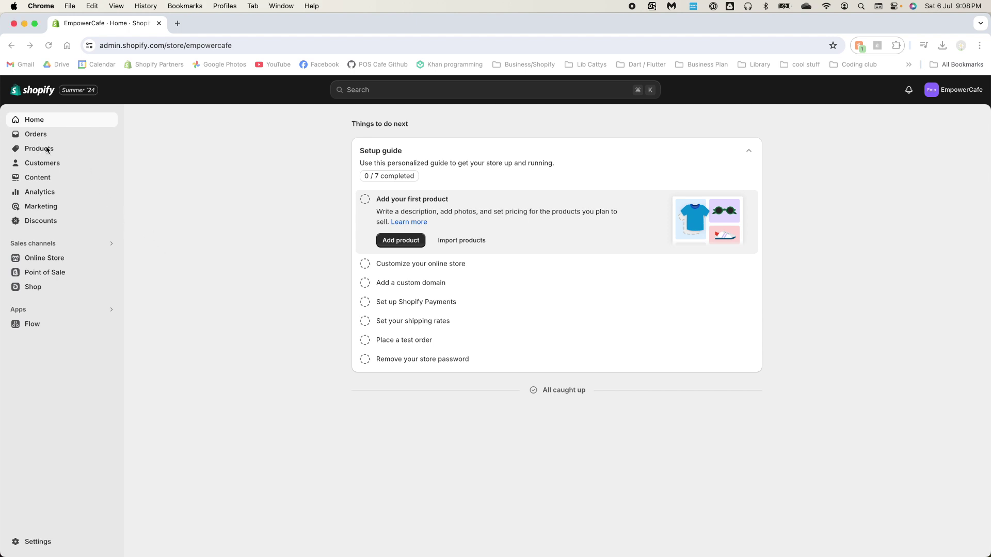
{"action": "left_click", "coordinate": [49, 149]}
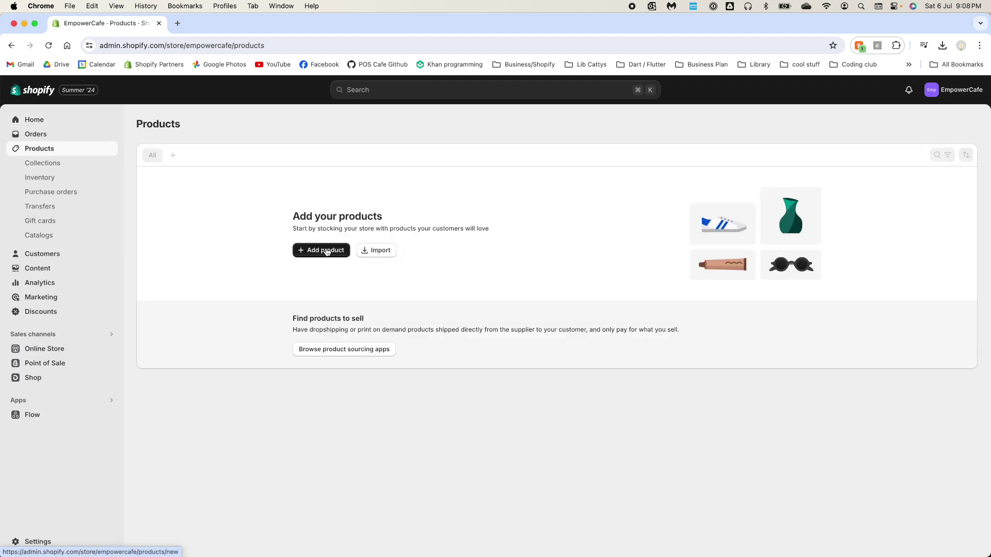
{"action": "left_click", "coordinate": [326, 251]}
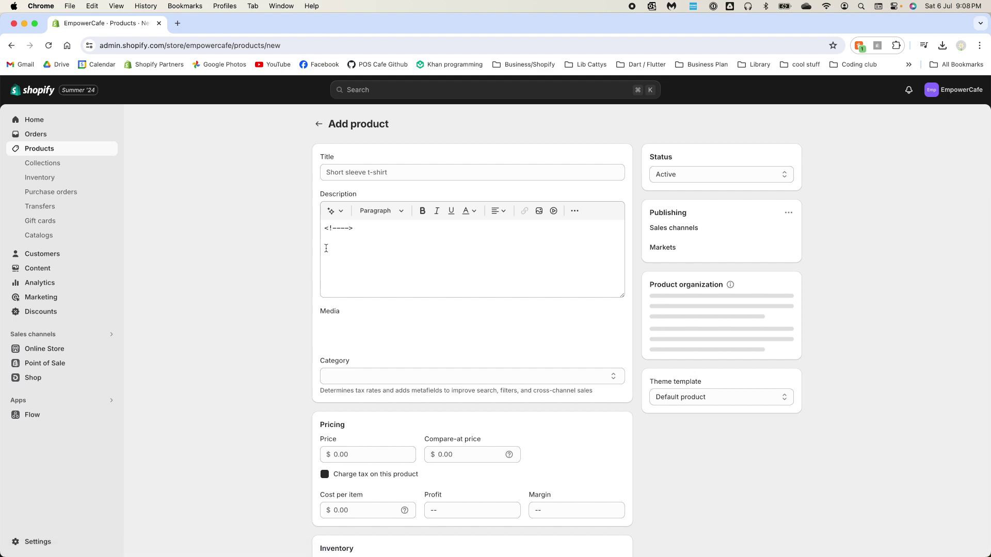
{"action": "left_click", "coordinate": [375, 173]}
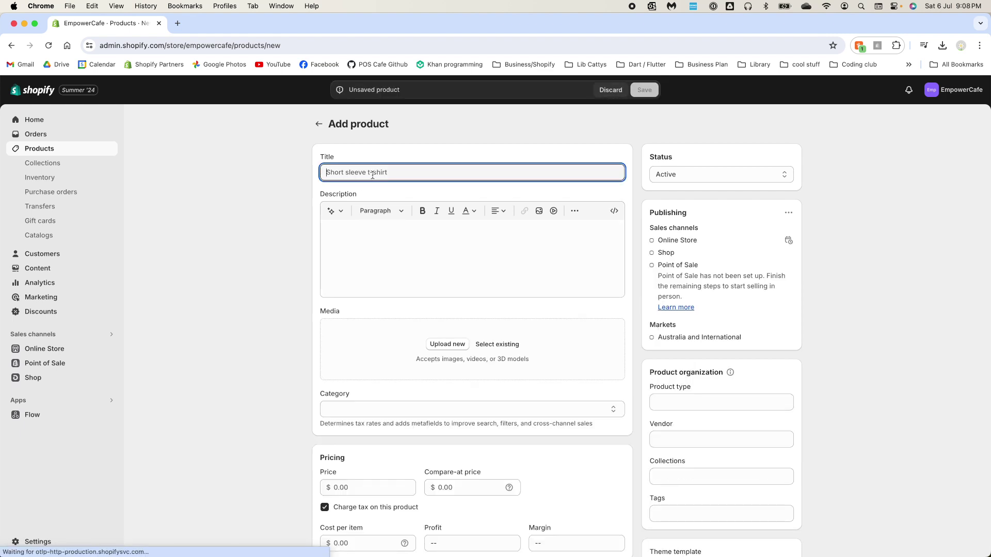
{"action": "type", "text": "Blueberry Cheesecake"}
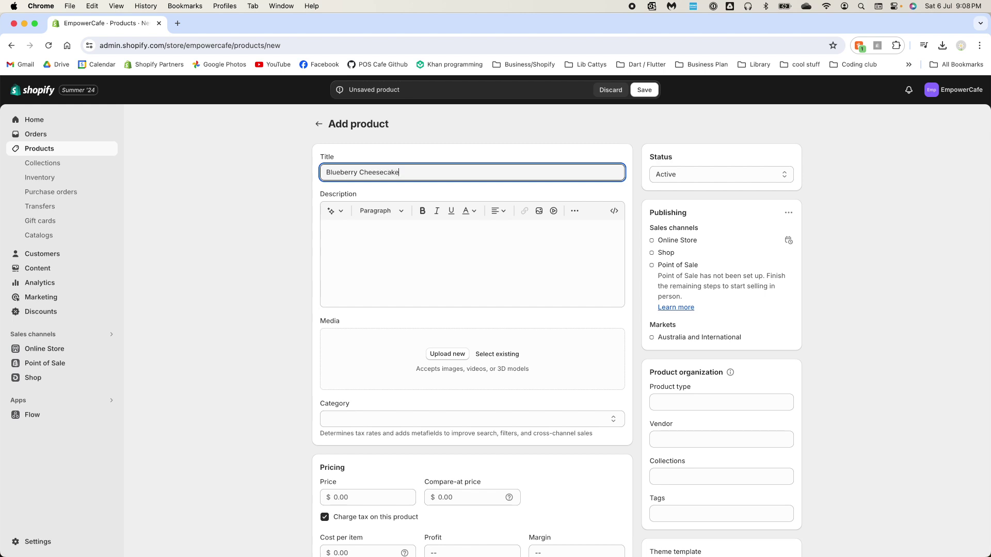
Add the blueberry cheesecake slice image to the product's media and set the price to 6.50.
{"action": "scroll", "coordinate": [402, 202], "scroll_direction": "down", "scroll_amount": 1}
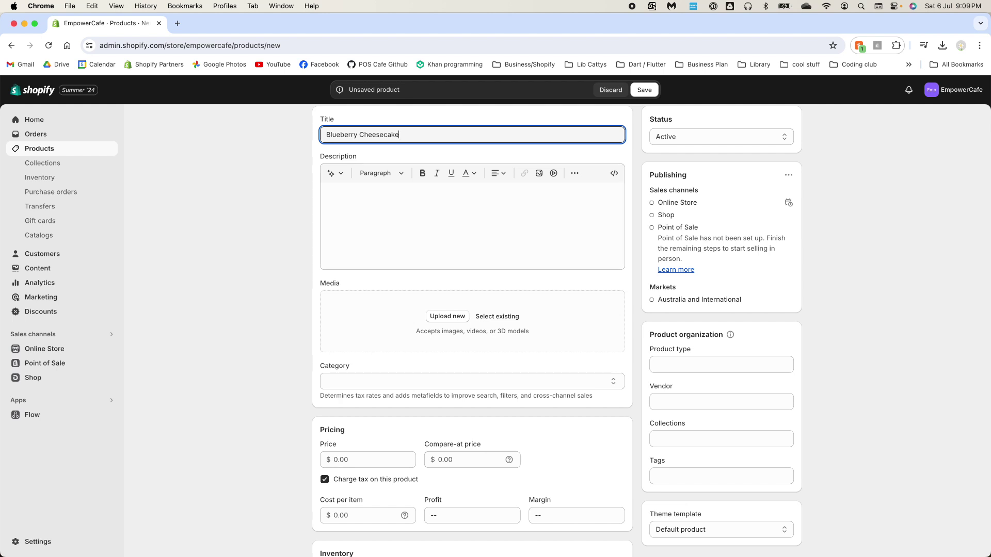
{"action": "mouse_move", "coordinate": [494, 316]}
{"action": "left_mouse_down"}
{"action": "mouse_move", "coordinate": [453, 323]}
{"action": "mouse_move", "coordinate": [489, 326]}
{"action": "left_mouse_up"}
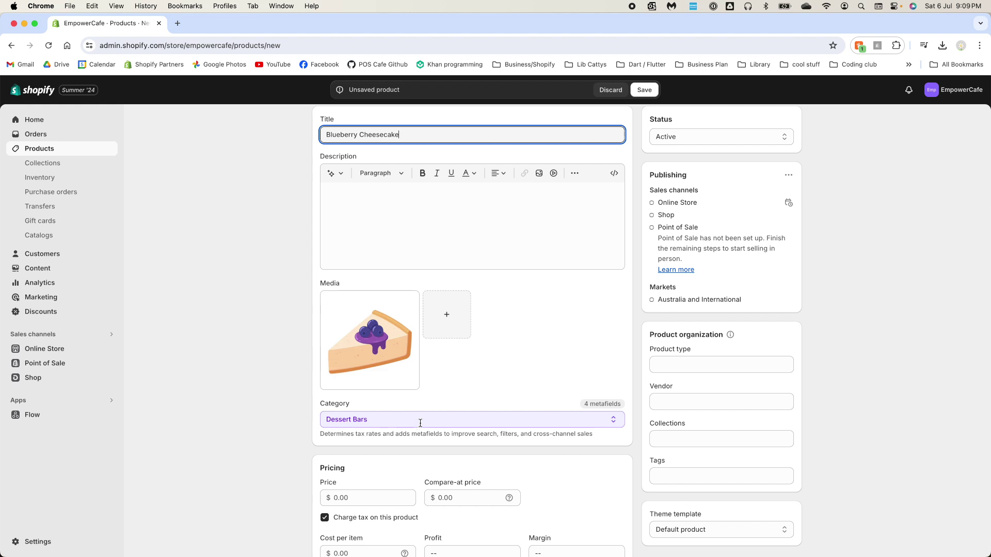
{"action": "scroll", "coordinate": [392, 465], "scroll_direction": "down", "scroll_amount": 2}
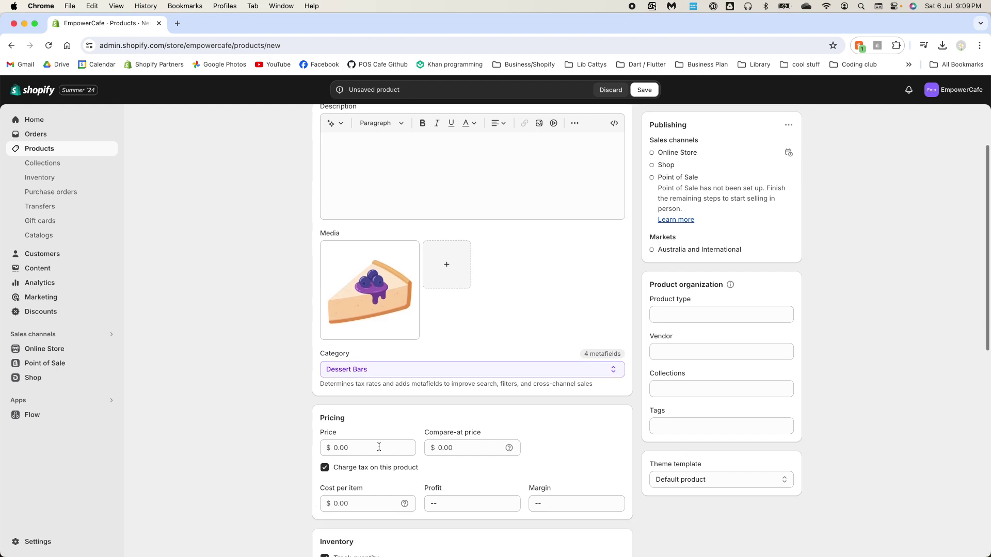
{"action": "left_click", "coordinate": [378, 447]}
{"action": "type", "text": "6.50"}
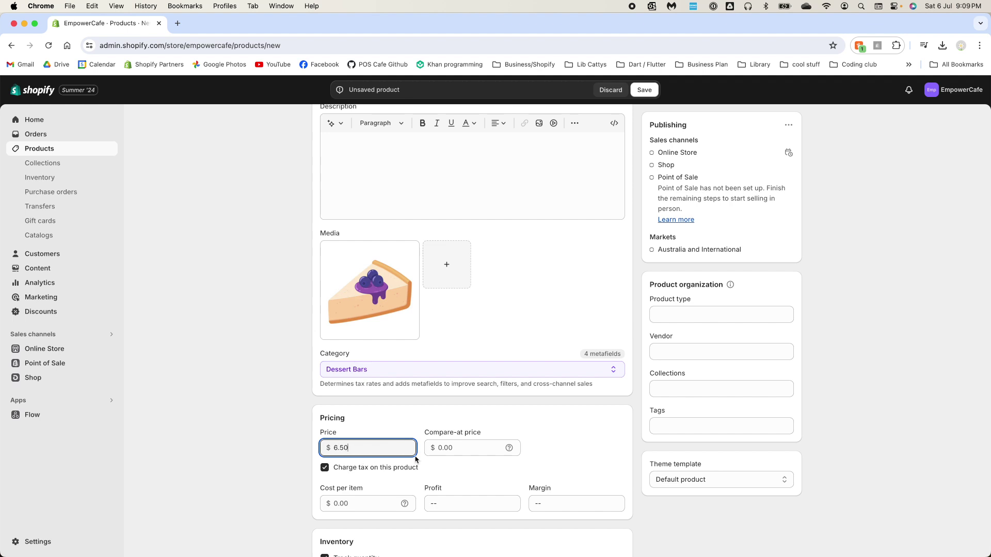
Enter 8 as the inventory quantity for Shop location and turn off quantity tracking for the product.
{"action": "scroll", "coordinate": [369, 467], "scroll_direction": "down", "scroll_amount": 1}
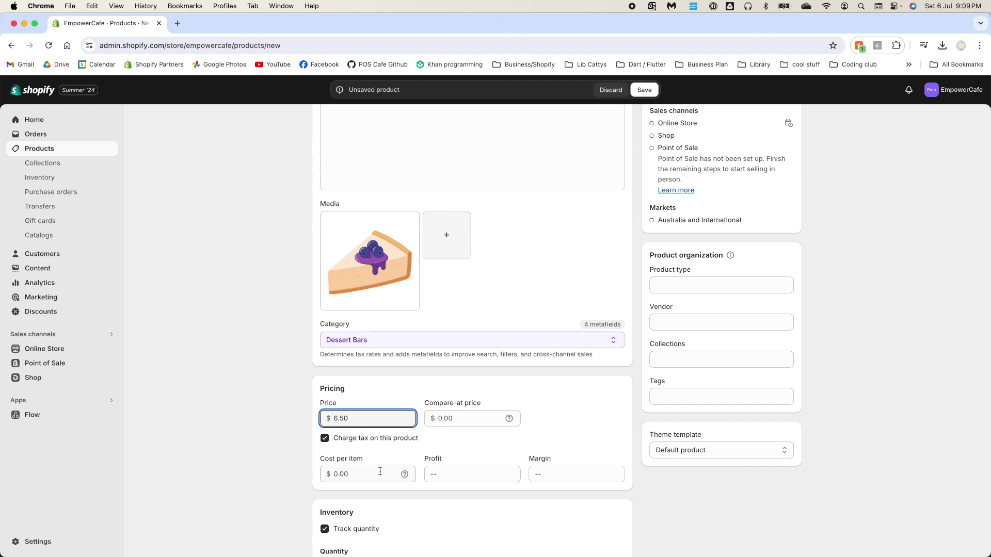
{"action": "scroll", "coordinate": [370, 472], "scroll_direction": "down", "scroll_amount": 2}
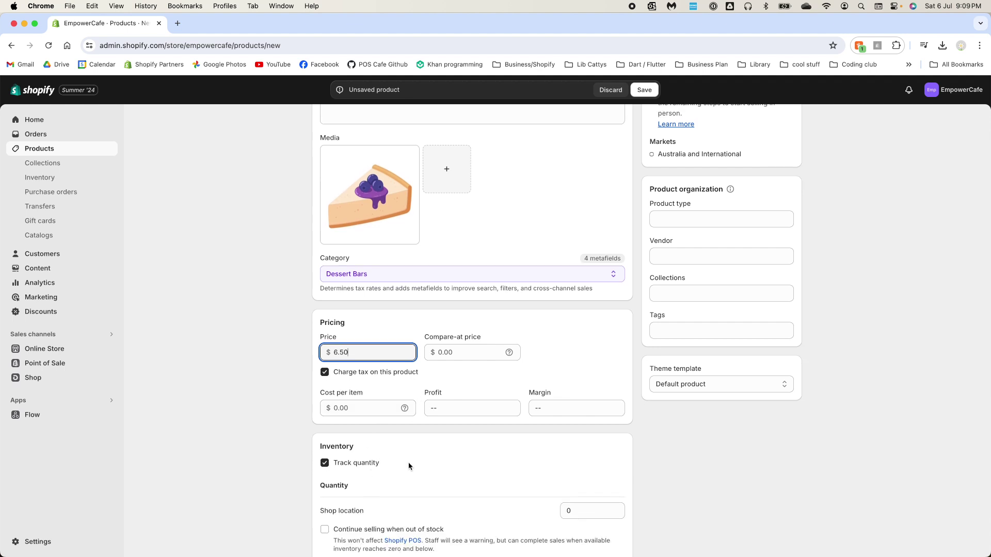
{"action": "scroll", "coordinate": [431, 471], "scroll_direction": "down", "scroll_amount": 1}
{"action": "left_click", "coordinate": [583, 482]}
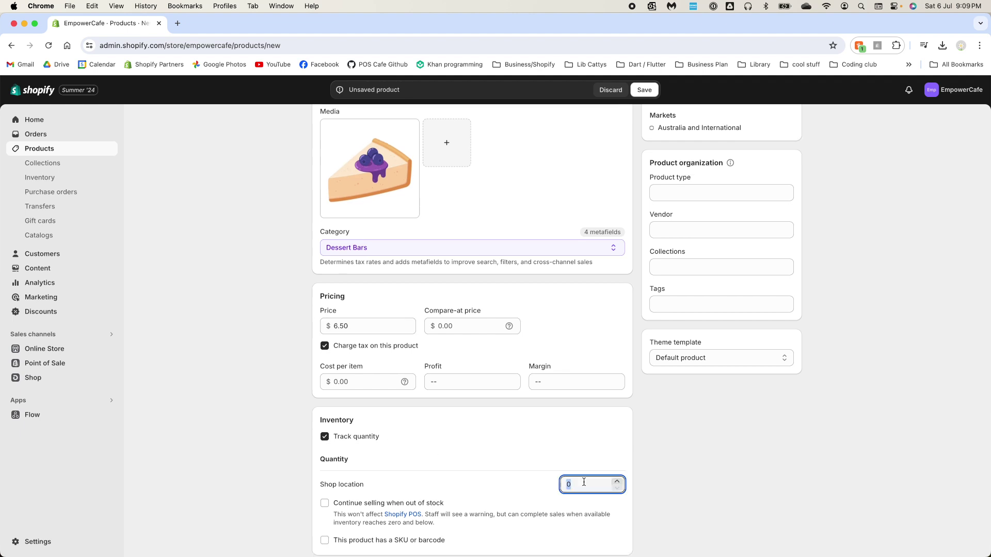
{"action": "type", "text": "8"}
{"action": "double_click", "coordinate": [561, 484]}
{"action": "type", "text": "8"}
{"action": "left_click", "coordinate": [524, 450]}
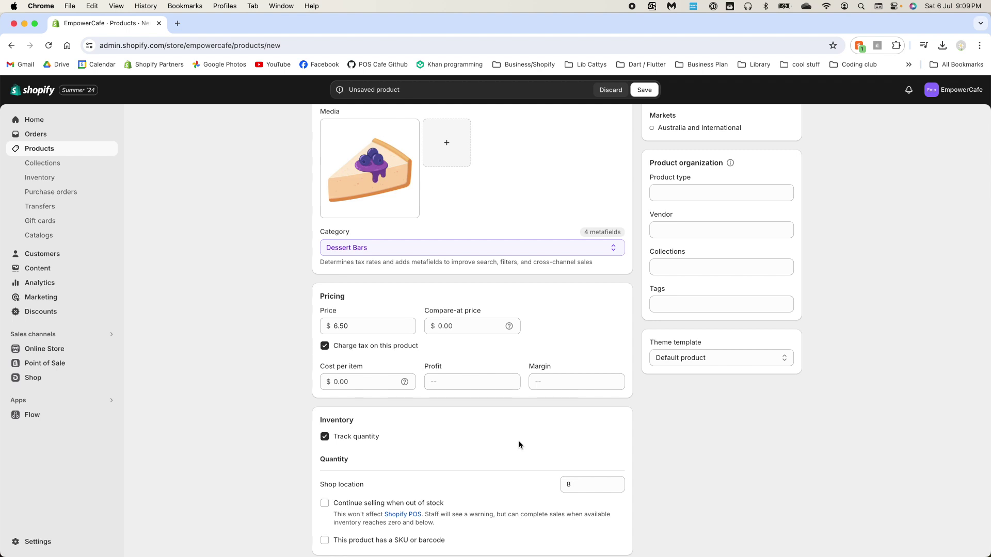
{"action": "scroll", "coordinate": [520, 445], "scroll_direction": "down", "scroll_amount": 2}
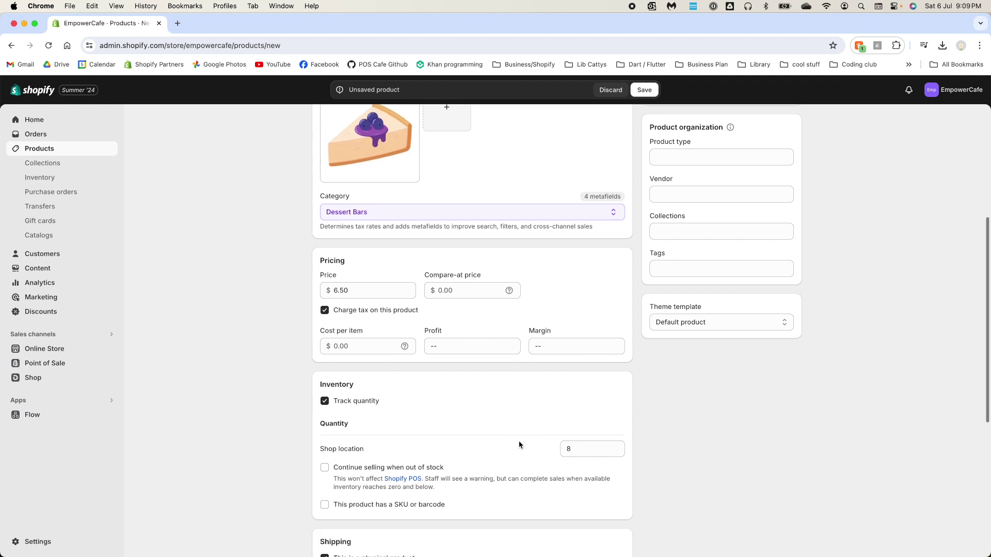
{"action": "left_click", "coordinate": [325, 401]}
Review the product's shipping, variants, category metafields and search engine listing settings.
{"action": "scroll", "coordinate": [470, 403], "scroll_direction": "down", "scroll_amount": 4}
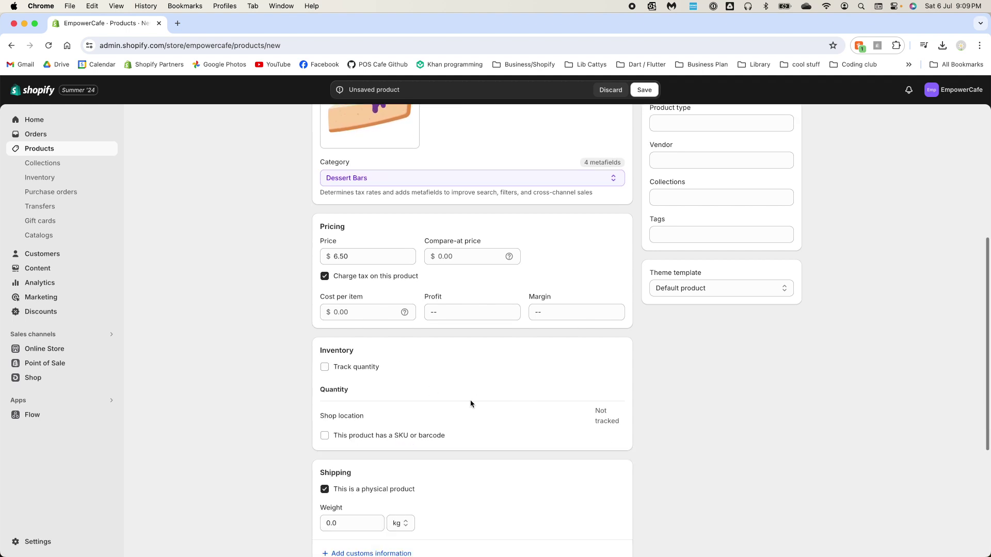
{"action": "scroll", "coordinate": [471, 403], "scroll_direction": "down", "scroll_amount": 3}
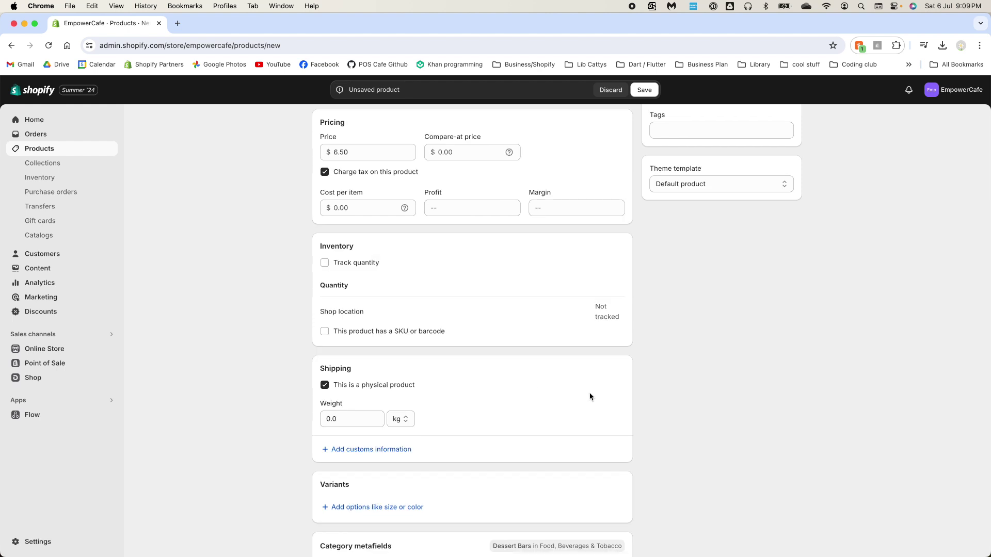
{"action": "scroll", "coordinate": [590, 396], "scroll_direction": "down", "scroll_amount": 1}
{"action": "scroll", "coordinate": [590, 397], "scroll_direction": "down", "scroll_amount": 2}
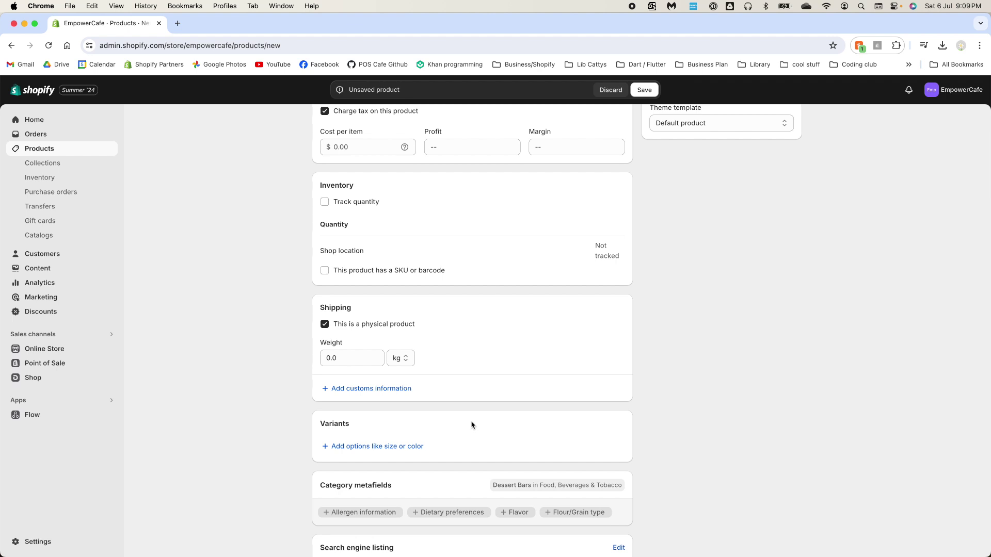
{"action": "scroll", "coordinate": [471, 424], "scroll_direction": "down", "scroll_amount": 3}
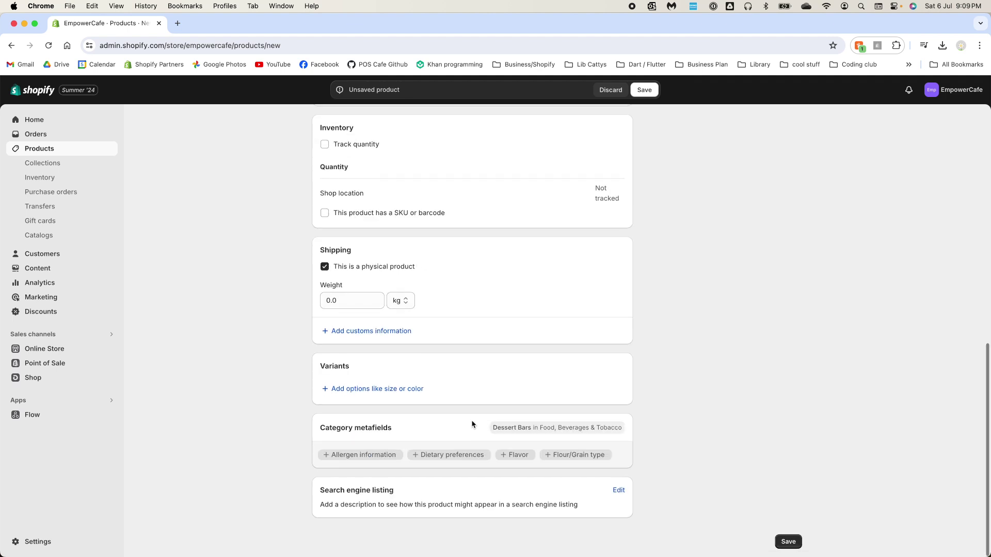
{"action": "scroll", "coordinate": [472, 425], "scroll_direction": "up", "scroll_amount": 12}
{"action": "scroll", "coordinate": [422, 301], "scroll_direction": "up", "scroll_amount": 2}
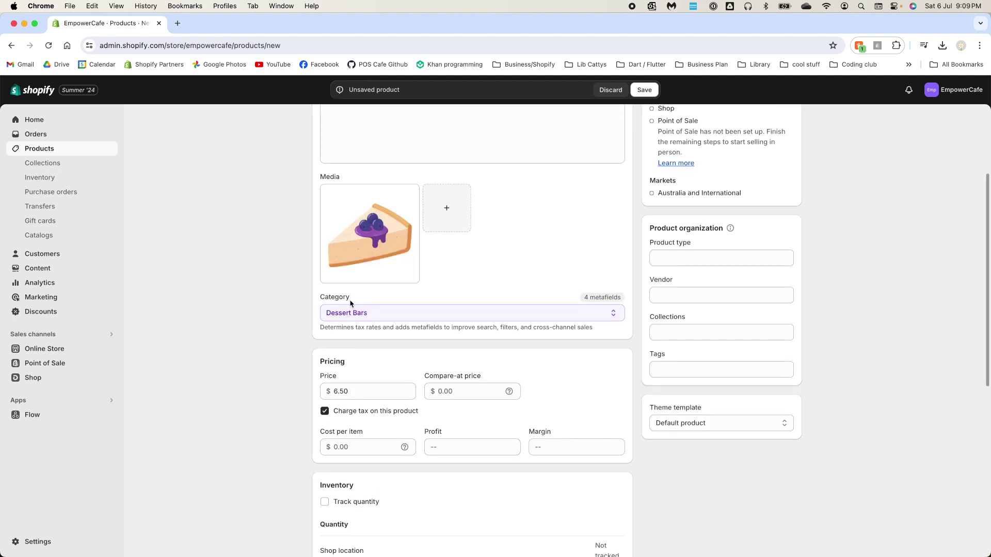
{"action": "scroll", "coordinate": [590, 235], "scroll_direction": "up", "scroll_amount": 5}
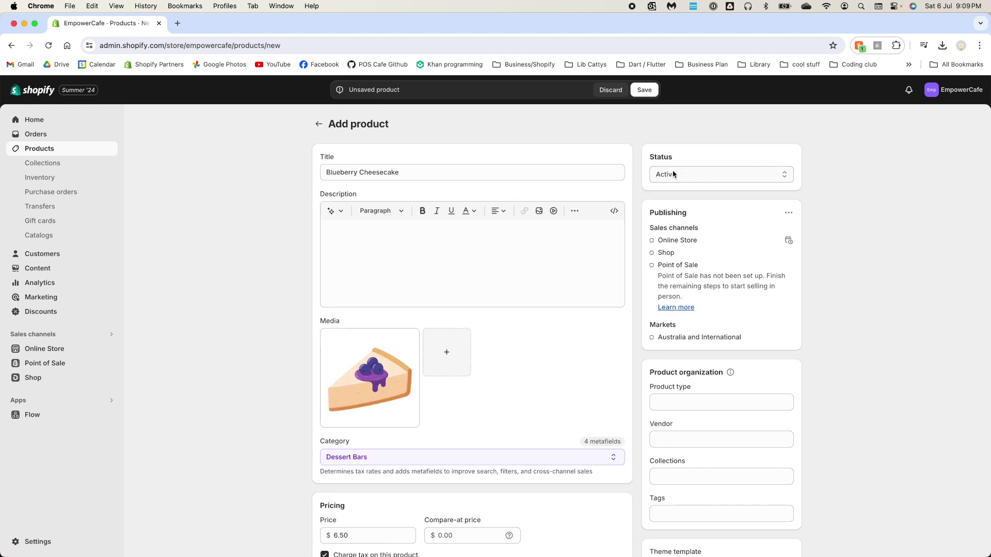
Exclude the product from the Online Store and Shop sales channels, keeping only Point of Sale.
{"action": "left_click", "coordinate": [793, 214]}
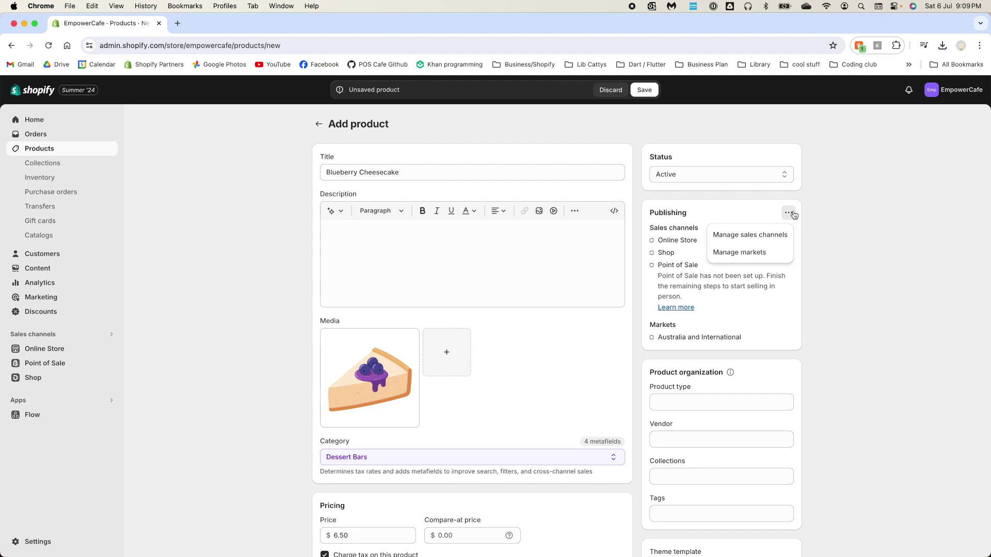
{"action": "left_click", "coordinate": [763, 239]}
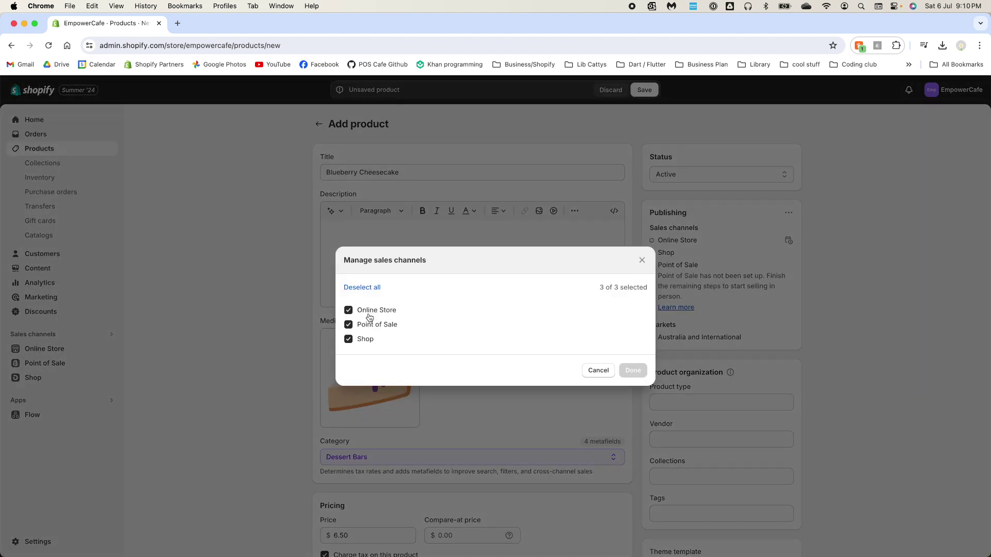
{"action": "left_click", "coordinate": [368, 310]}
{"action": "left_click", "coordinate": [366, 342]}
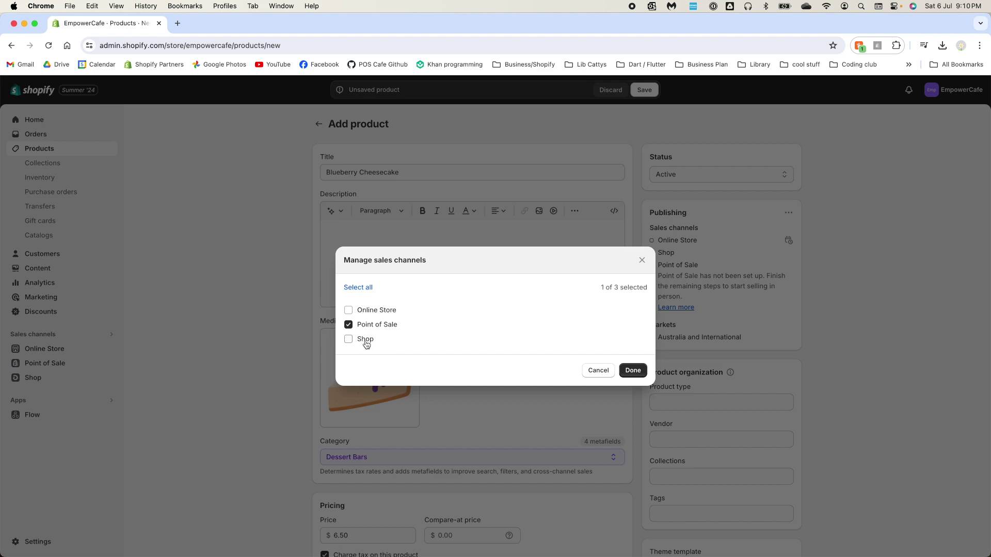
{"action": "left_click", "coordinate": [632, 370]}
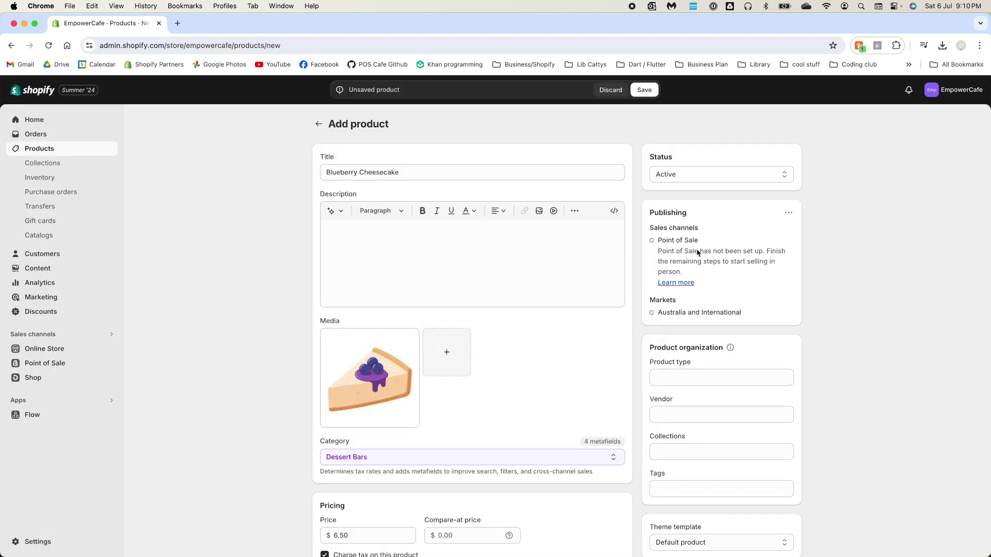
Set the product type to "Cafe Food" and add "Betty's Cakes" as the vendor.
{"action": "scroll", "coordinate": [710, 354], "scroll_direction": "down", "scroll_amount": 2}
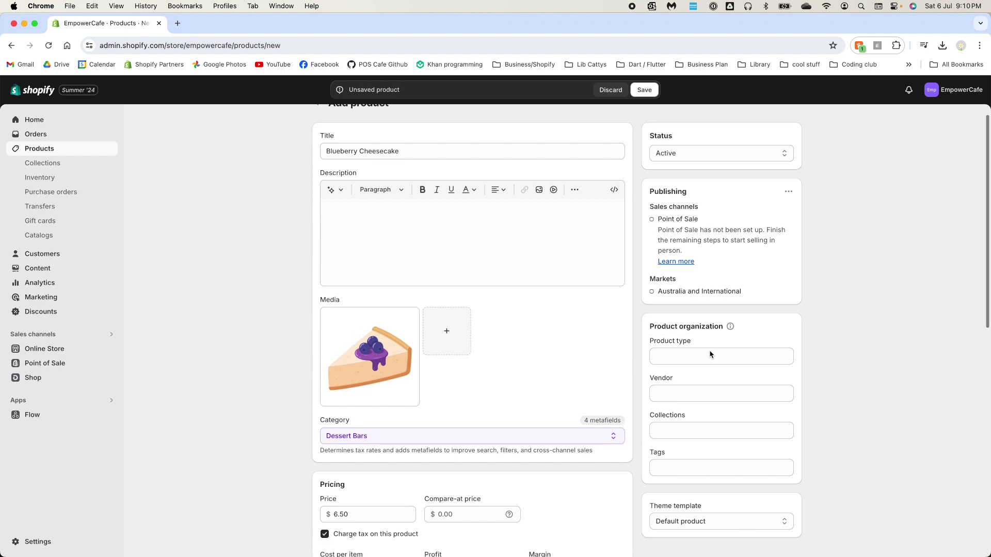
{"action": "left_click", "coordinate": [710, 333]}
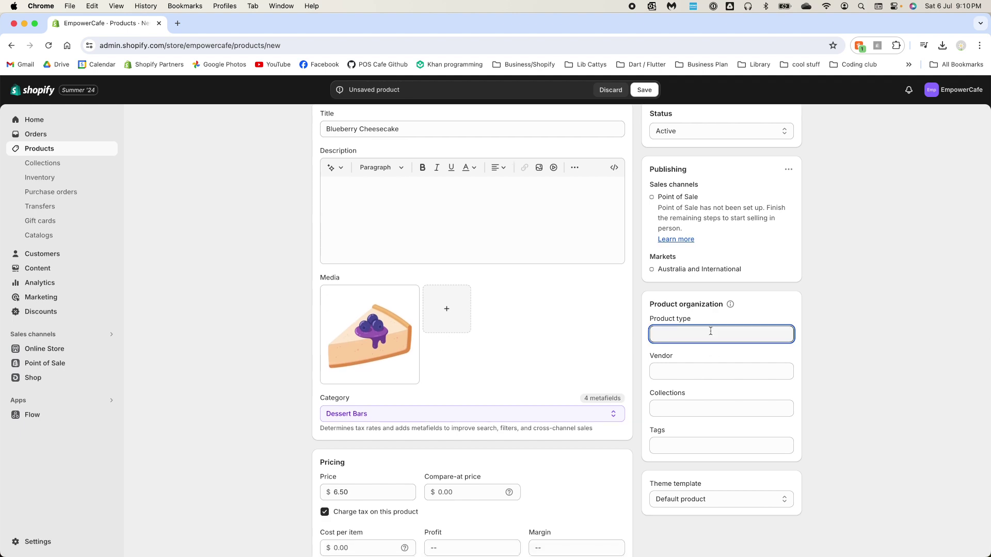
{"action": "type", "text": "Cafe "}
{"action": "type", "text": "Fppd"}
{"action": "left_click", "coordinate": [704, 365]}
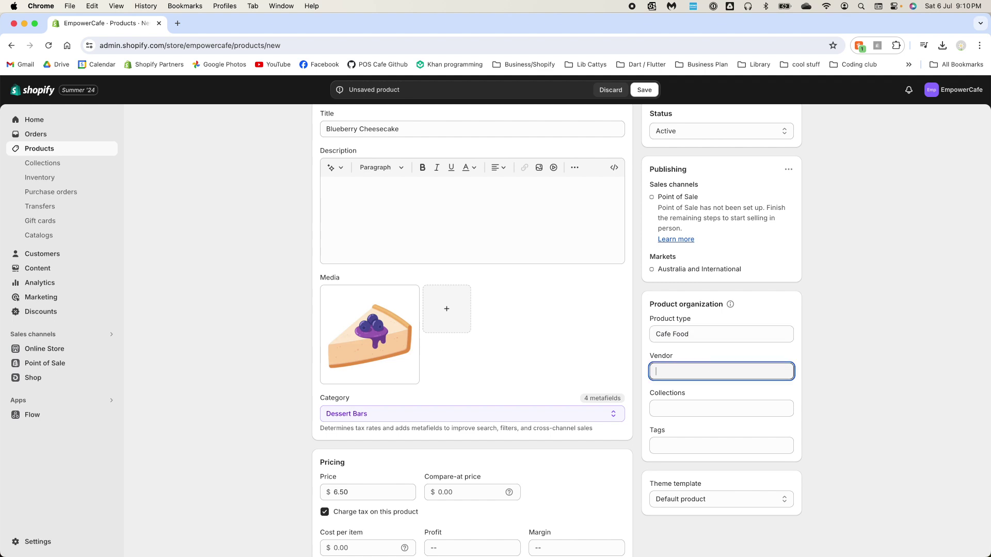
{"action": "type", "text": "Beet"}
{"action": "key", "text": "BackSpace"}
{"action": "type", "text": "tty's Cakes"}
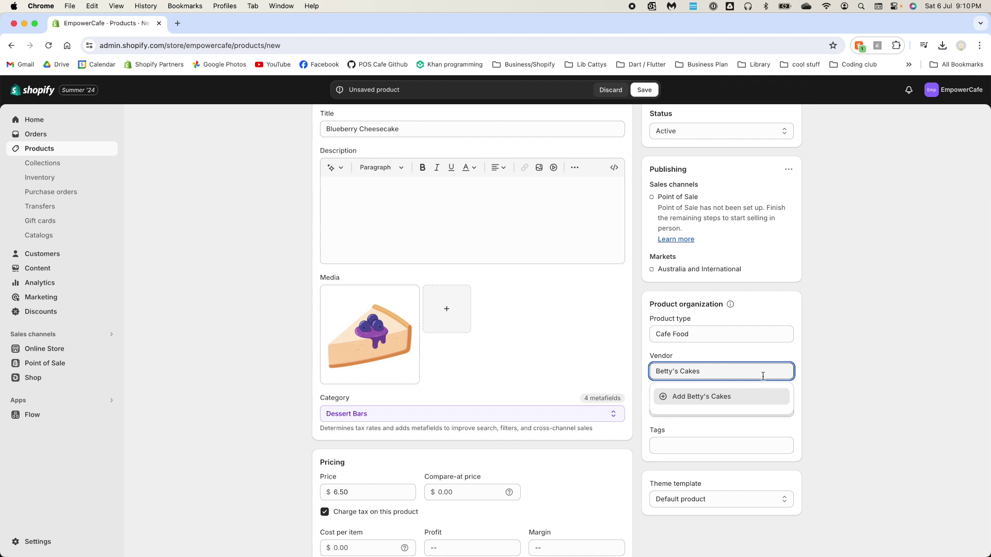
{"action": "left_click", "coordinate": [729, 399]}
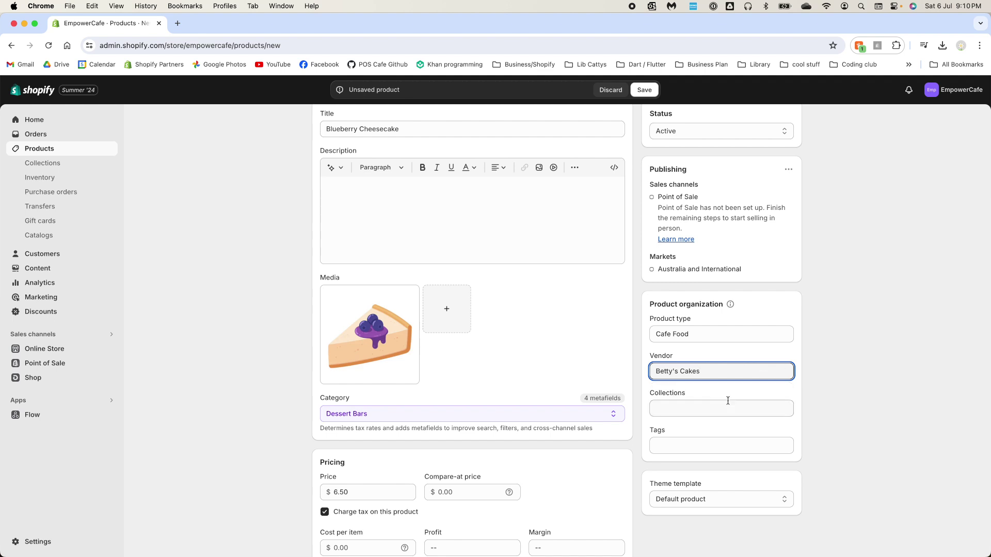
Add the tag "food" to the Blueberry Cheesecake product and save it.
{"action": "left_click", "coordinate": [712, 406]}
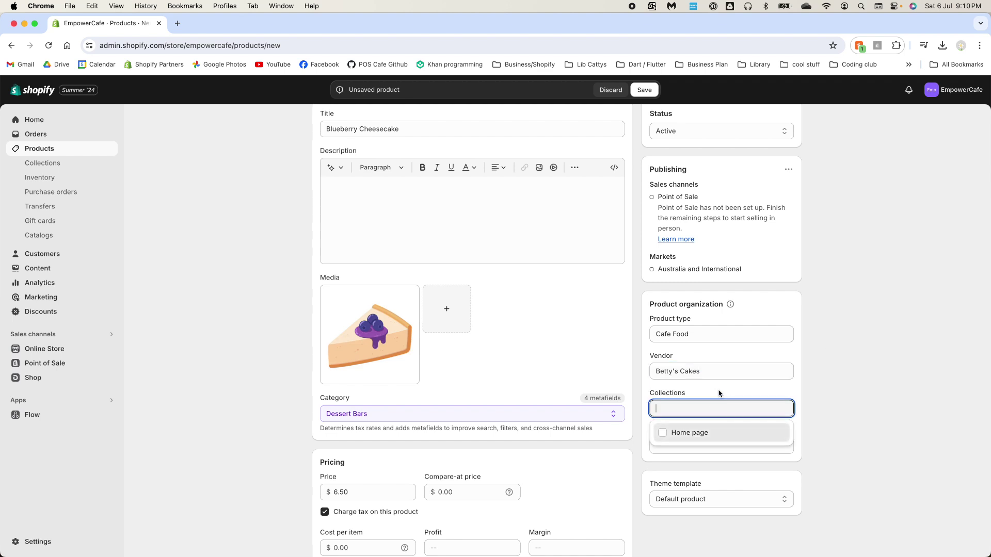
{"action": "left_click", "coordinate": [720, 393]}
{"action": "left_click", "coordinate": [708, 445]}
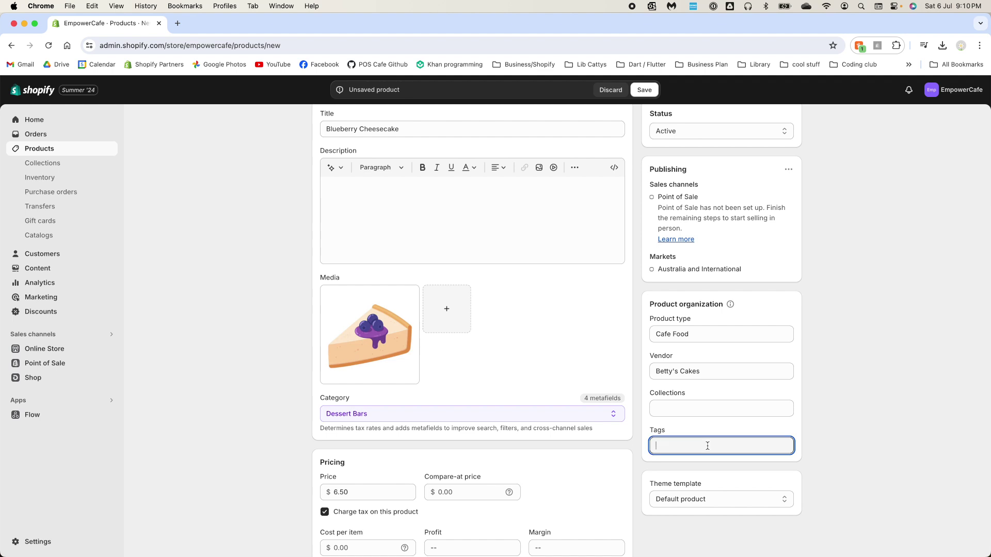
{"action": "type", "text": "food"}
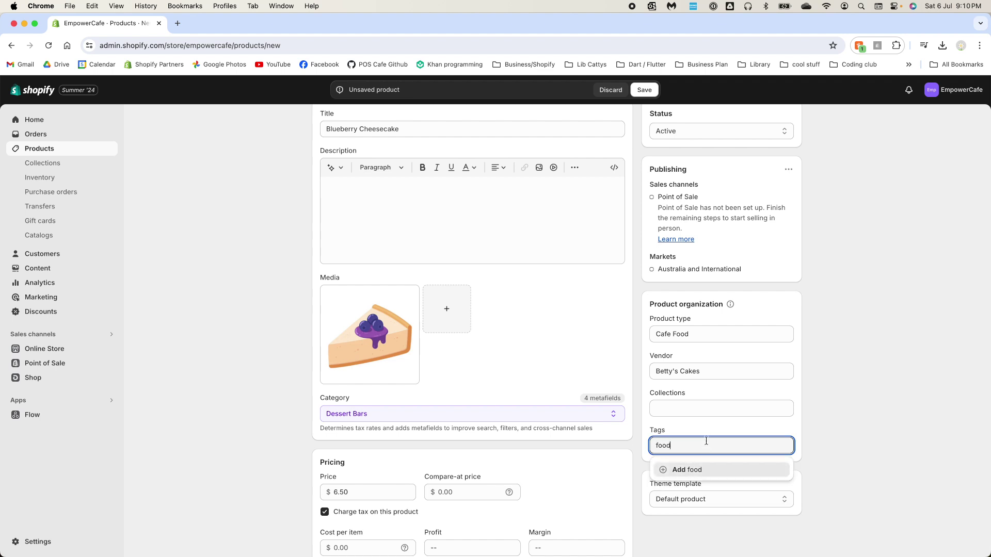
{"action": "left_click", "coordinate": [692, 470]}
{"action": "scroll", "coordinate": [692, 336], "scroll_direction": "down", "scroll_amount": 2}
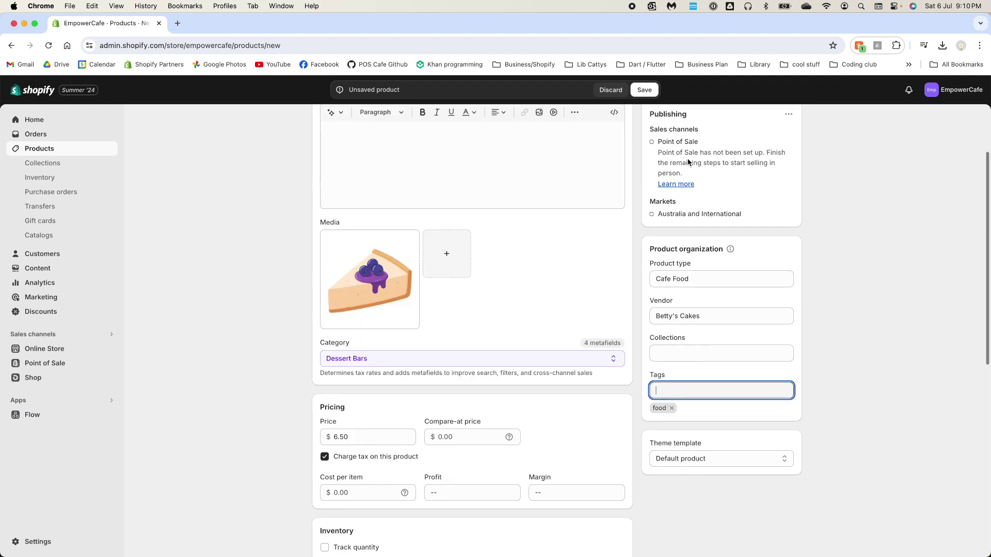
{"action": "left_click", "coordinate": [644, 90]}
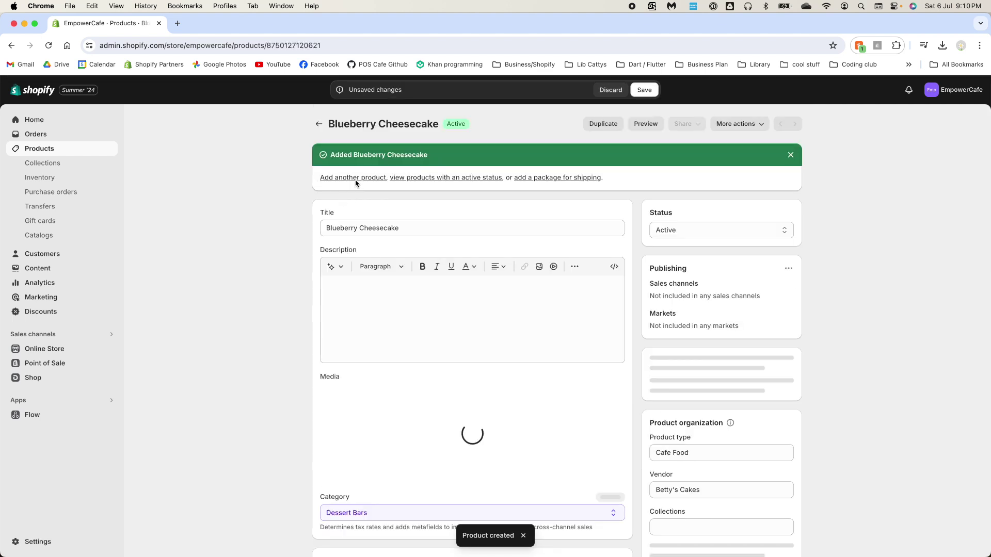
Start another product titled "Cappuccino" and add the takeaway coffee cup image to its media.
{"action": "left_click", "coordinate": [359, 178]}
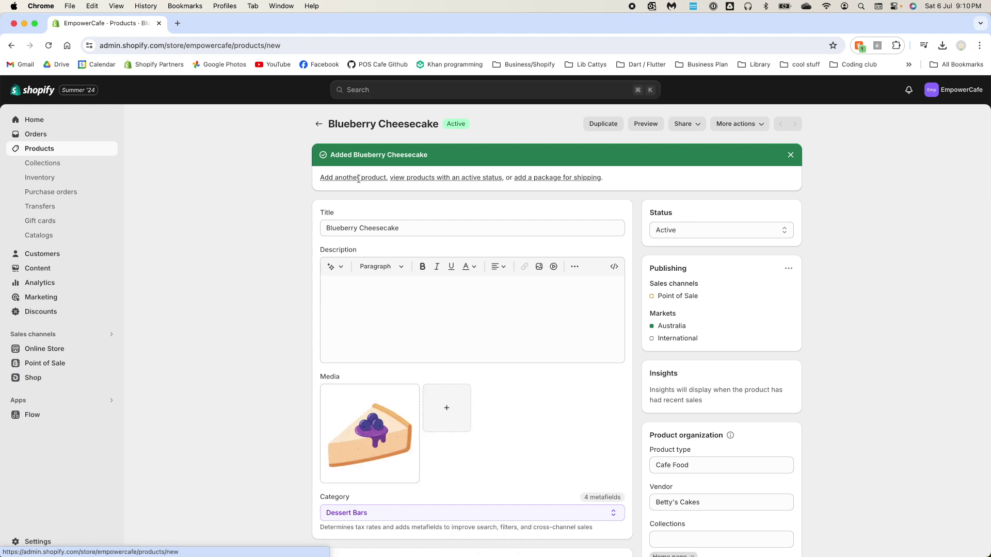
{"action": "left_click", "coordinate": [368, 175]}
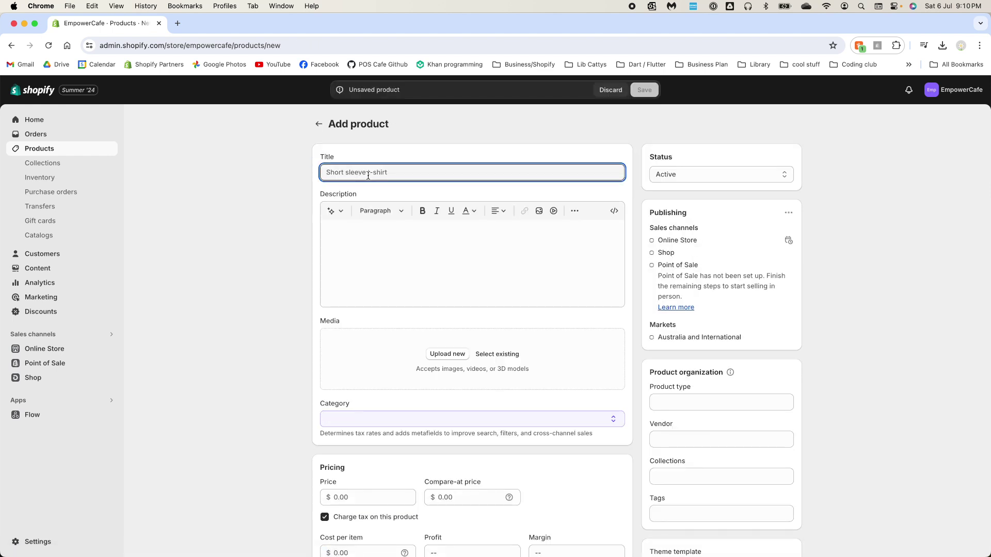
{"action": "type", "text": "Cappuccino"}
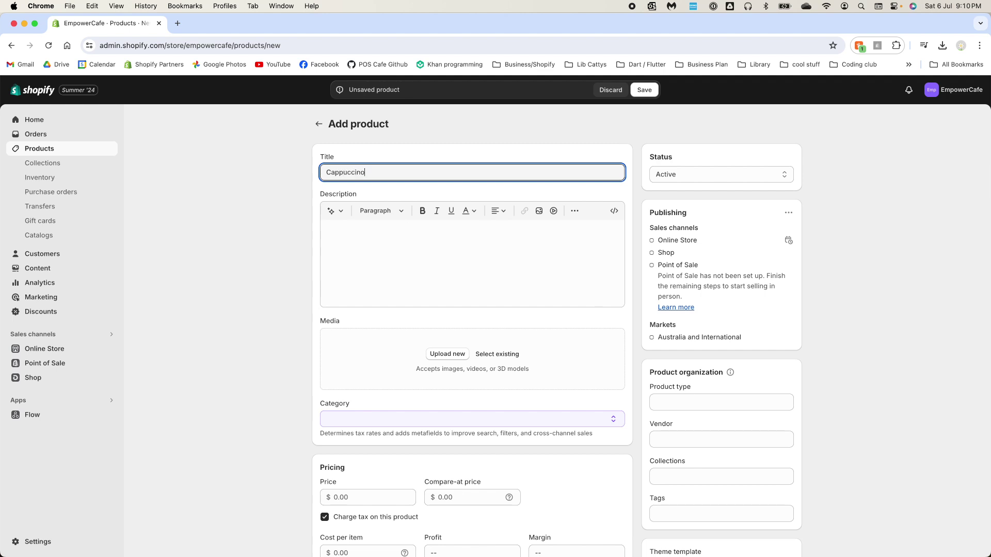
{"action": "left_click_drag", "start_coordinate": [990, 298], "coordinate": [476, 354]}
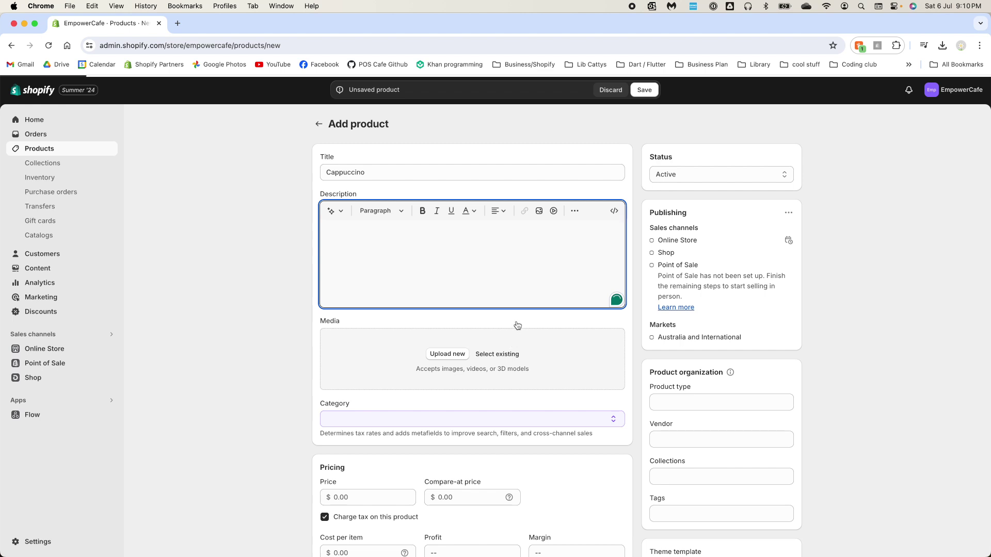
Set the Cappuccino's price to $4.50 and turn off quantity tracking in its inventory settings.
{"action": "scroll", "coordinate": [506, 302], "scroll_direction": "down", "scroll_amount": 1}
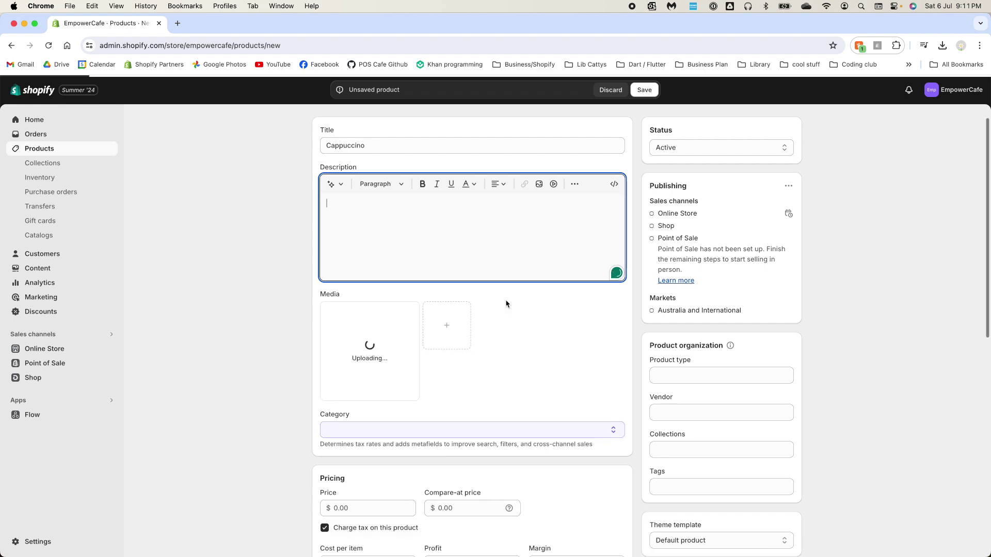
{"action": "scroll", "coordinate": [507, 303], "scroll_direction": "down", "scroll_amount": 2}
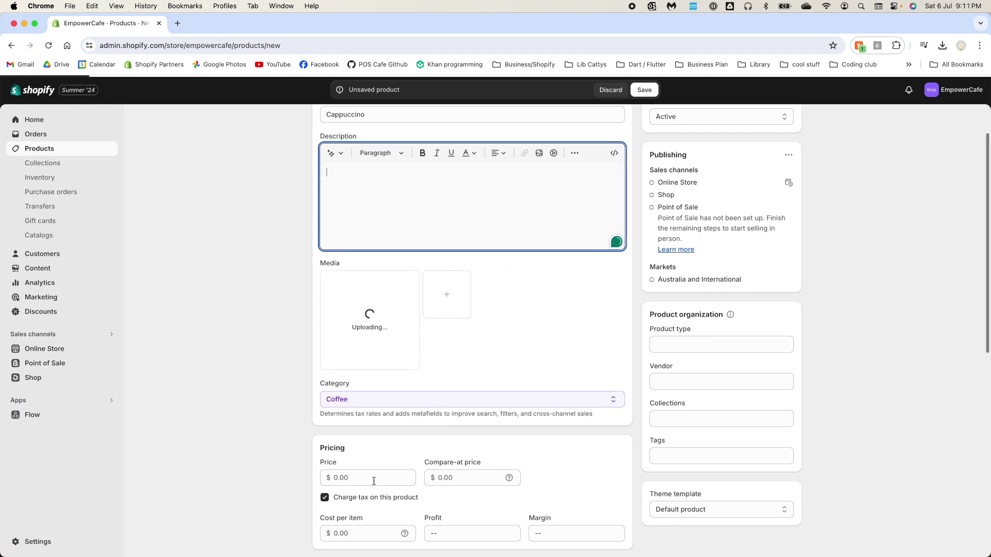
{"action": "left_click", "coordinate": [374, 478]}
{"action": "type", "text": "4.50"}
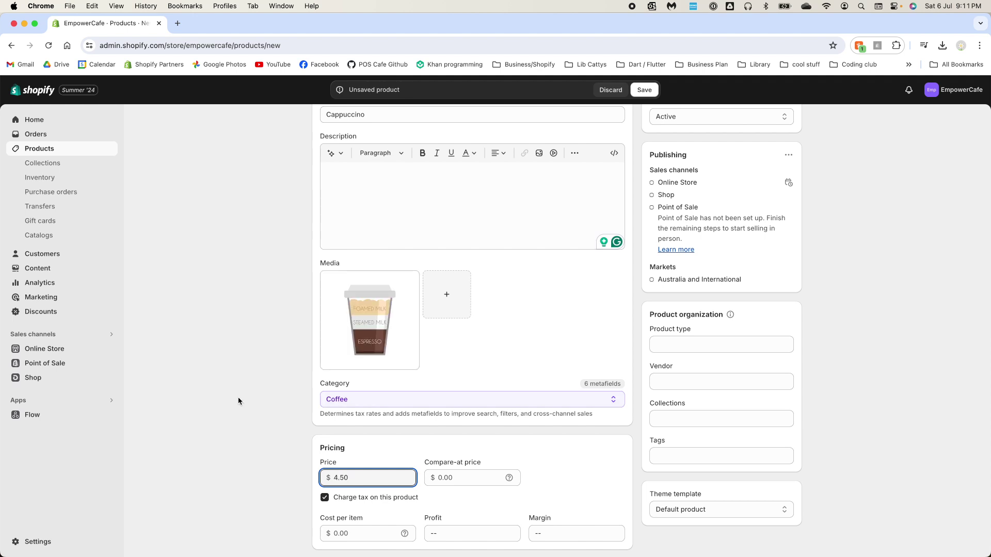
{"action": "scroll", "coordinate": [237, 400], "scroll_direction": "down", "scroll_amount": 5}
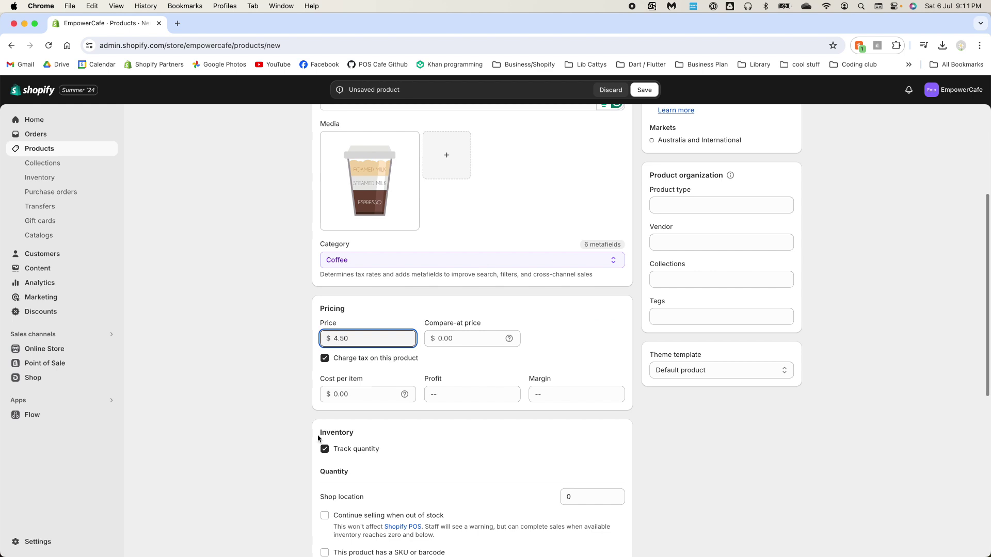
{"action": "left_click", "coordinate": [325, 448]}
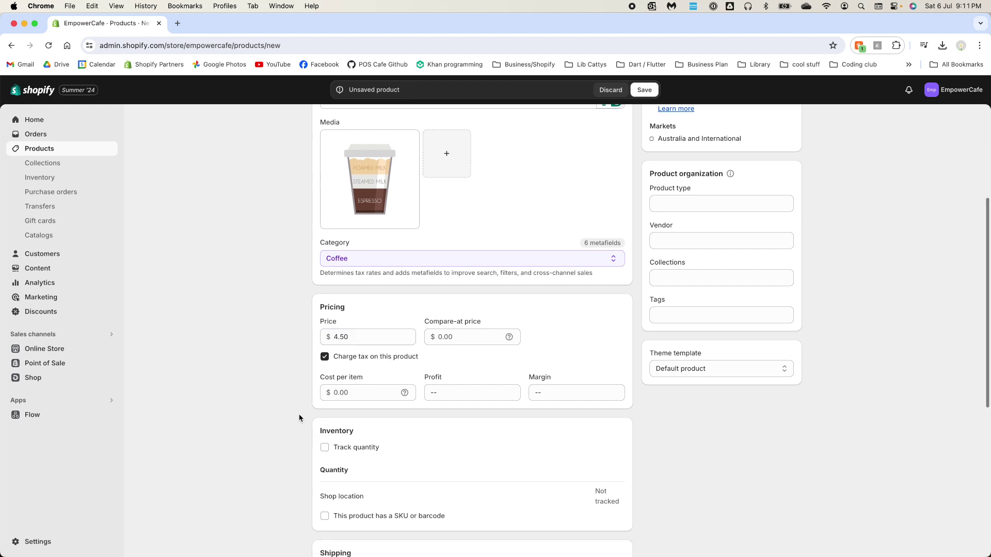
Create a custom variant option named "Size" for the Cappuccino.
{"action": "scroll", "coordinate": [298, 415], "scroll_direction": "down", "scroll_amount": 4}
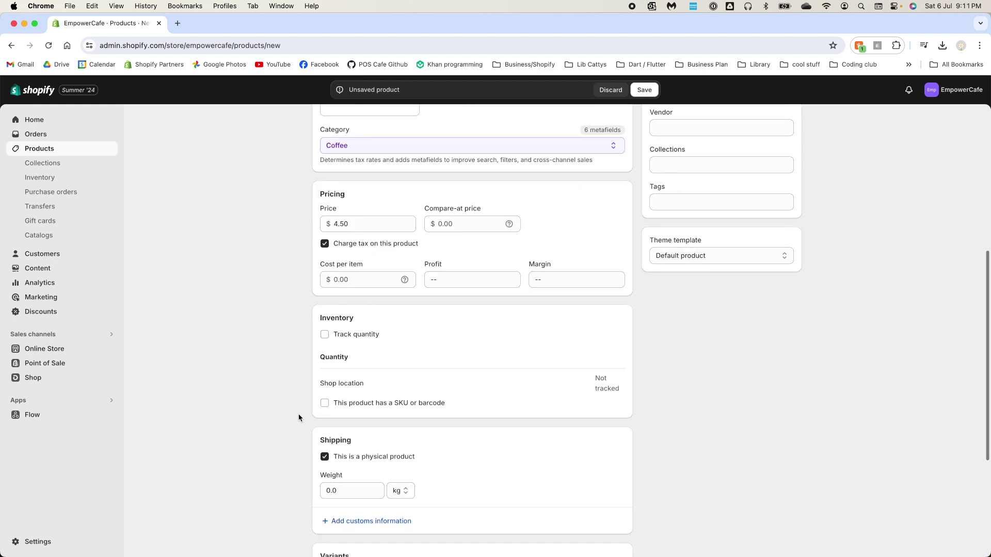
{"action": "scroll", "coordinate": [298, 417], "scroll_direction": "down", "scroll_amount": 4}
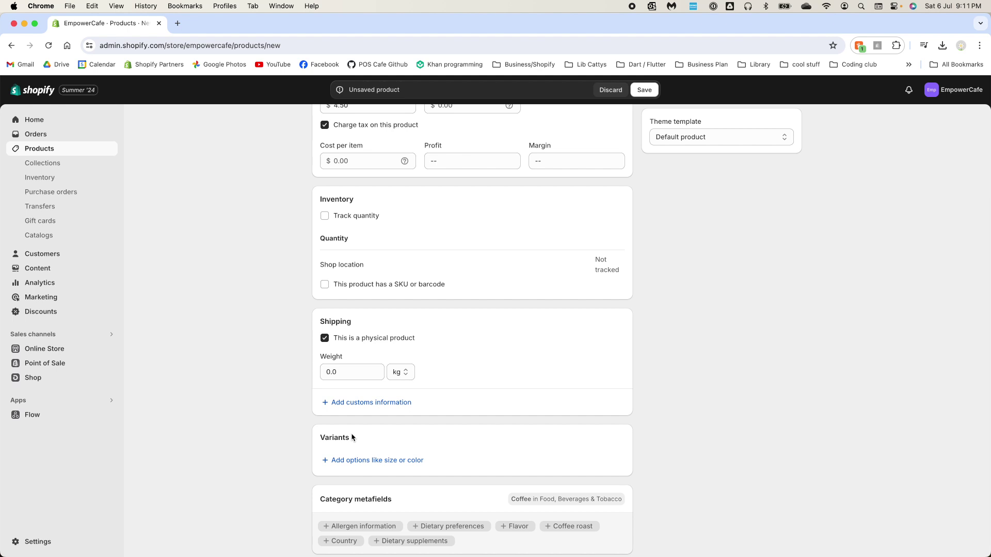
{"action": "left_click", "coordinate": [381, 465]}
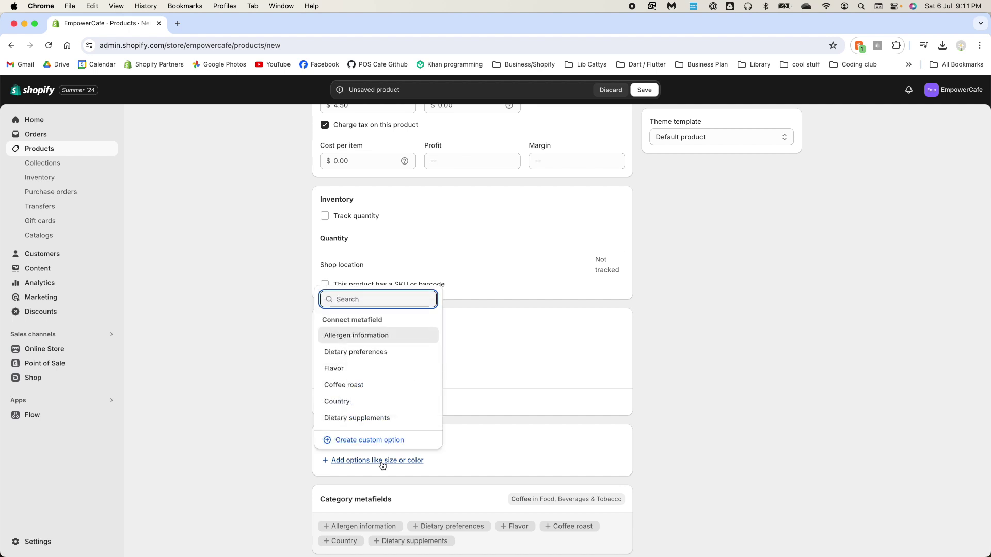
{"action": "left_click", "coordinate": [380, 464]}
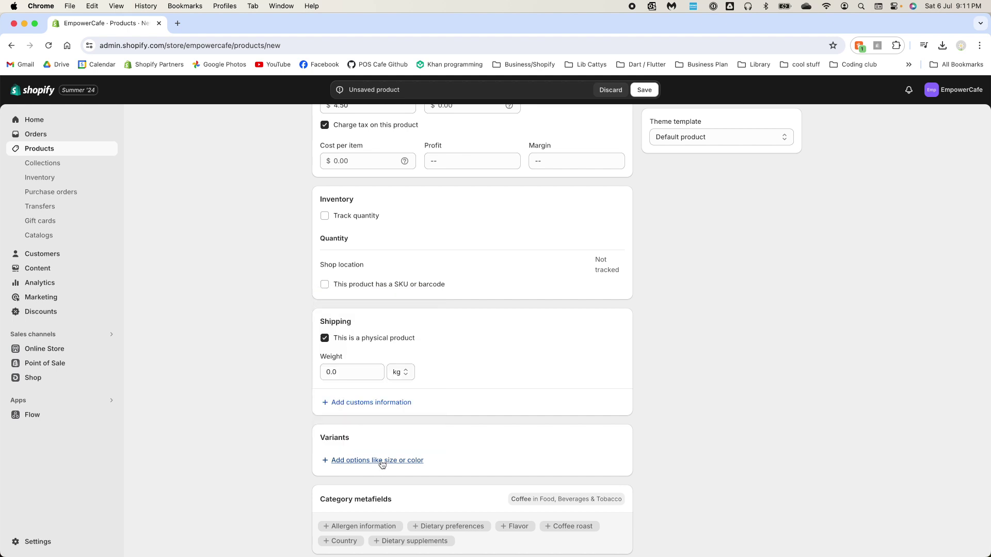
{"action": "left_click", "coordinate": [380, 464]}
{"action": "type", "text": "Size"}
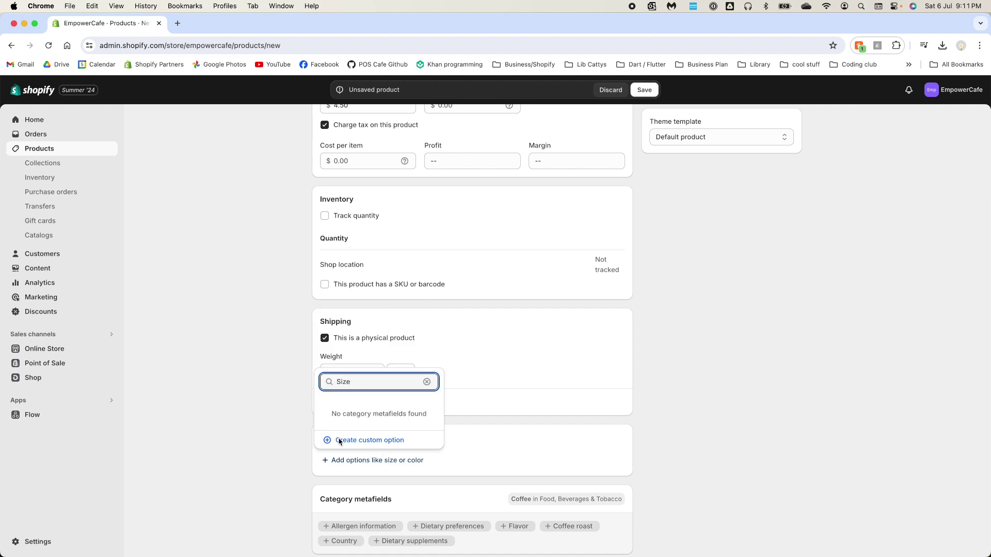
{"action": "left_click", "coordinate": [371, 441]}
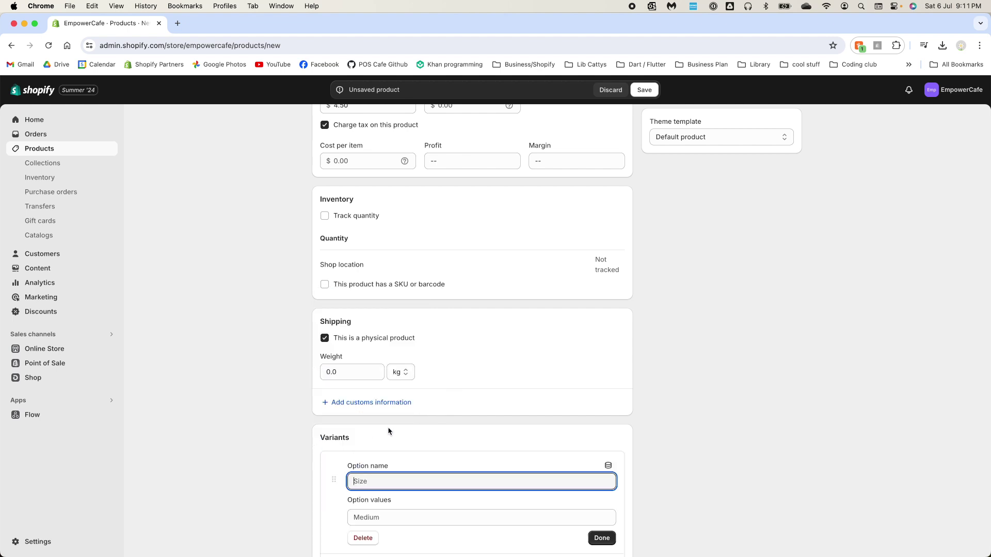
{"action": "scroll", "coordinate": [479, 425], "scroll_direction": "down", "scroll_amount": 1}
{"action": "type", "text": "Size"}
Add the values Small, Medium and Large to the Size option and finish the option.
{"action": "left_click", "coordinate": [405, 487]}
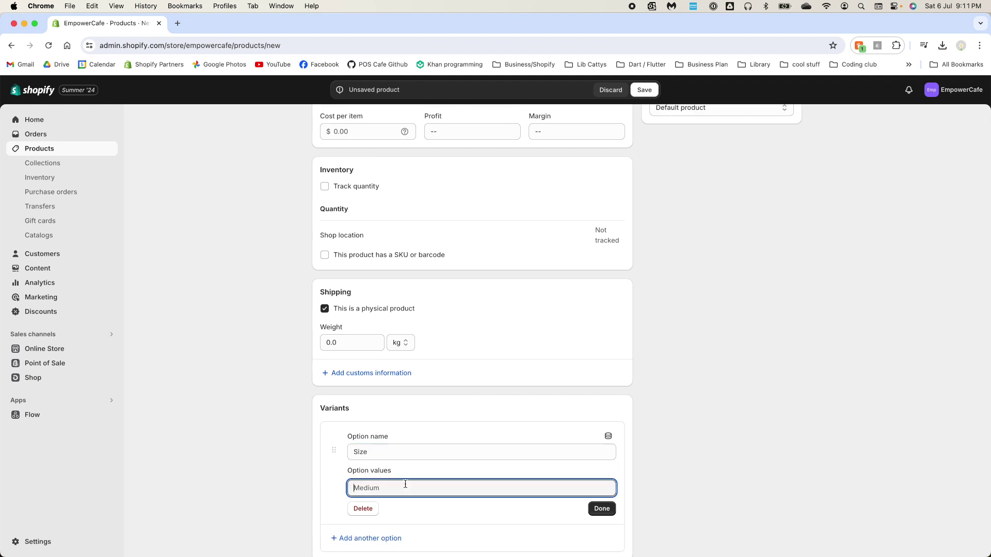
{"action": "type", "text": "Small"}
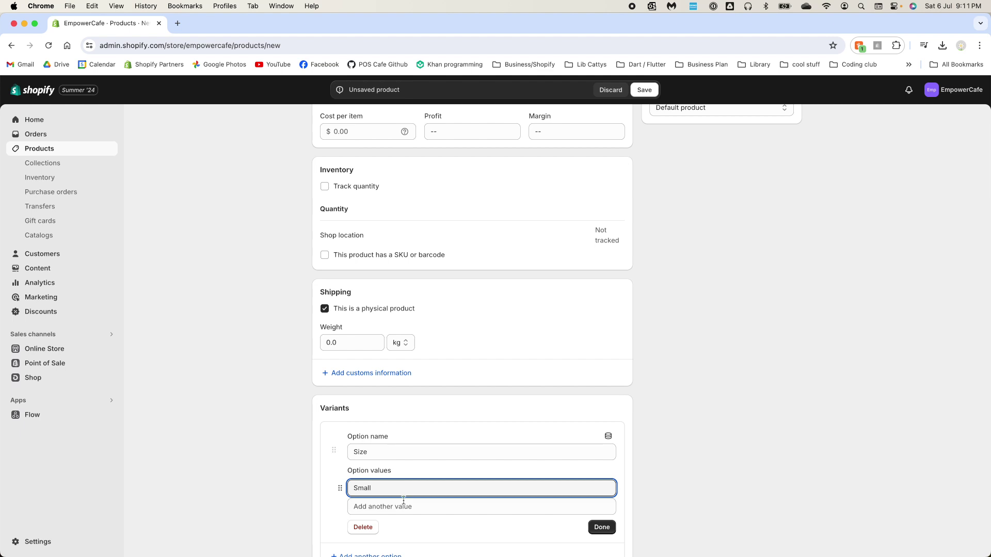
{"action": "left_click", "coordinate": [403, 506]}
{"action": "type", "text": "Medium"}
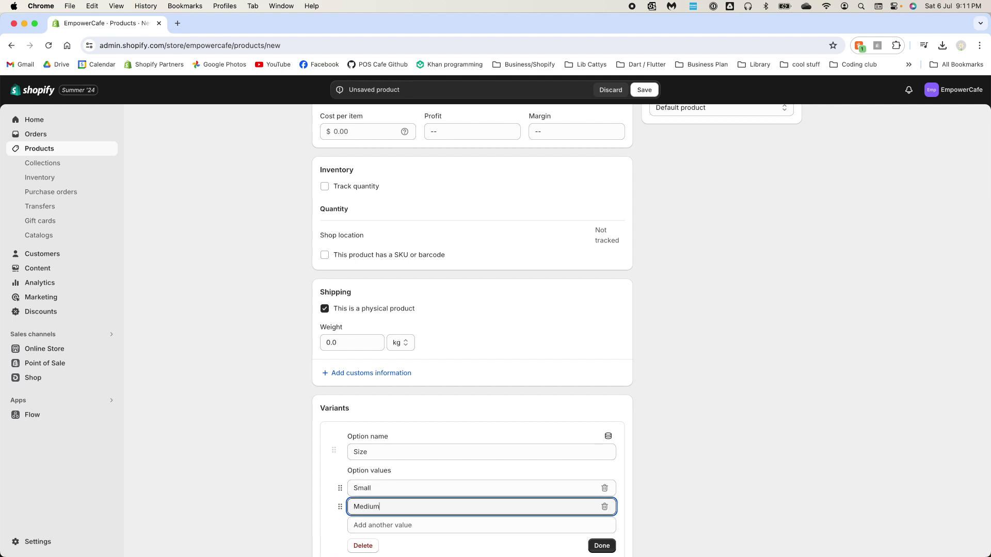
{"action": "left_click", "coordinate": [398, 532]}
{"action": "type", "text": "Large"}
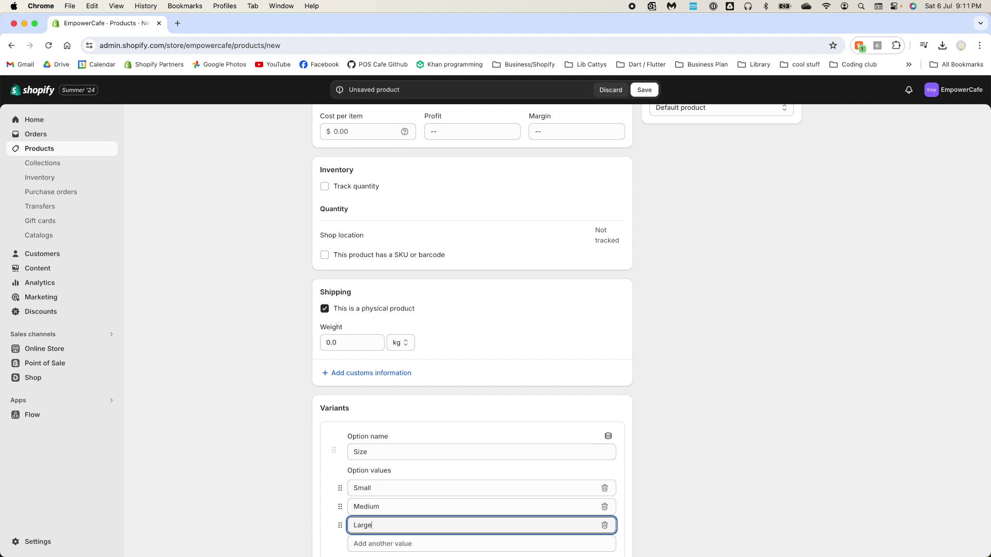
{"action": "scroll", "coordinate": [478, 519], "scroll_direction": "down", "scroll_amount": 2}
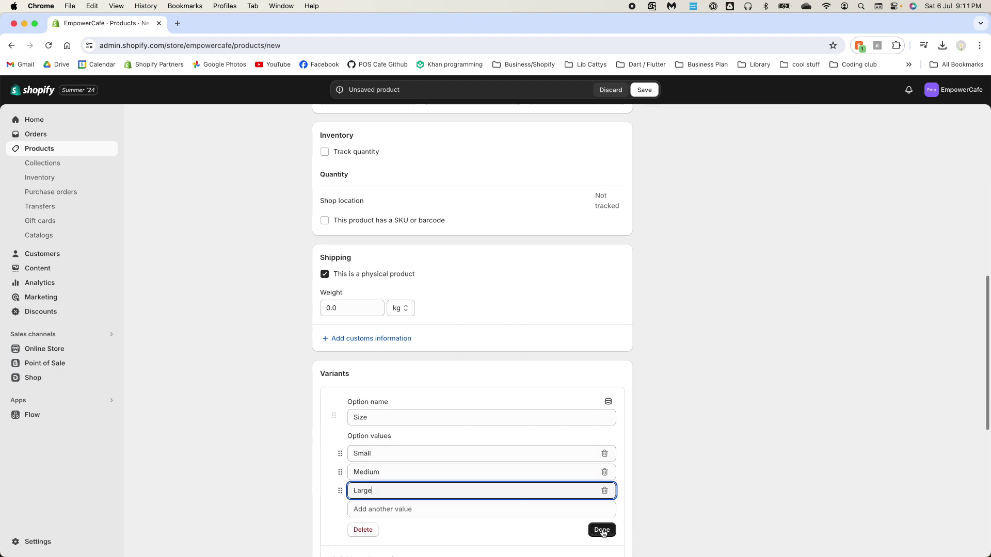
{"action": "left_click", "coordinate": [601, 532]}
Set the Medium variant's price to $5.50 and the Large variant's price to $6.50.
{"action": "scroll", "coordinate": [530, 408], "scroll_direction": "down", "scroll_amount": 5}
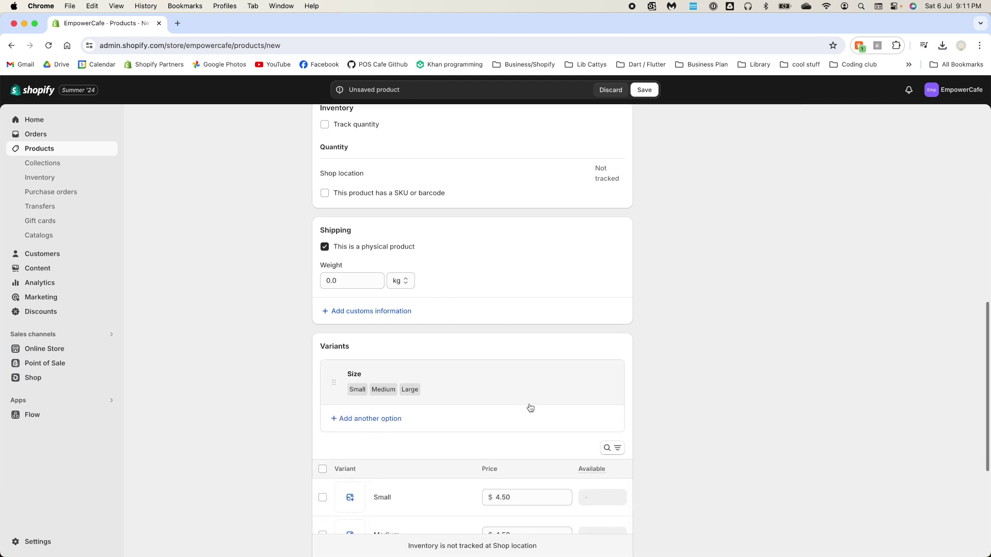
{"action": "scroll", "coordinate": [435, 466], "scroll_direction": "down", "scroll_amount": 1}
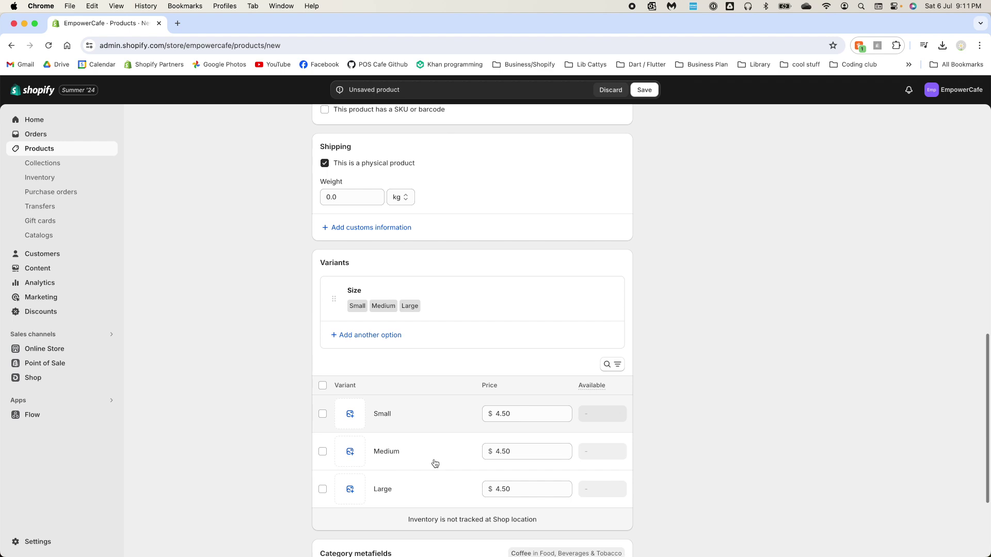
{"action": "left_click", "coordinate": [521, 450]}
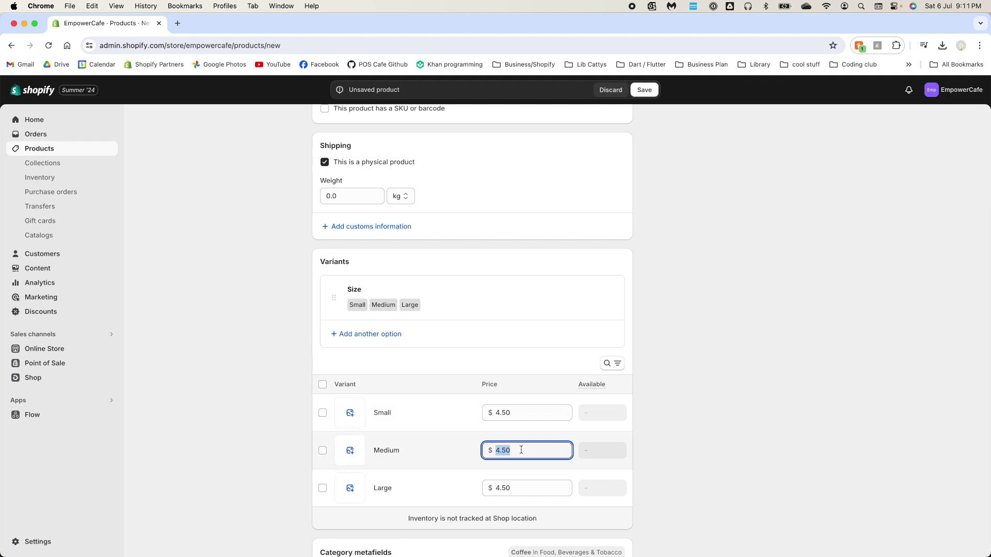
{"action": "type", "text": "5.50"}
{"action": "left_click", "coordinate": [520, 483]}
{"action": "type", "text": "6.50"}
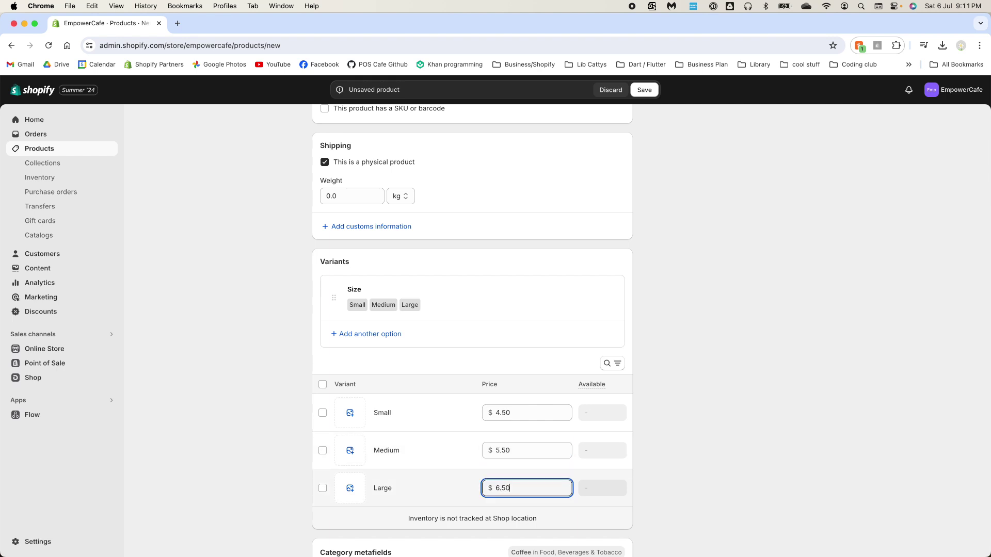
Exclude the Cappuccino from the Online Store and Shop sales channels, keeping only Point of Sale.
{"action": "scroll", "coordinate": [463, 433], "scroll_direction": "down", "scroll_amount": 2}
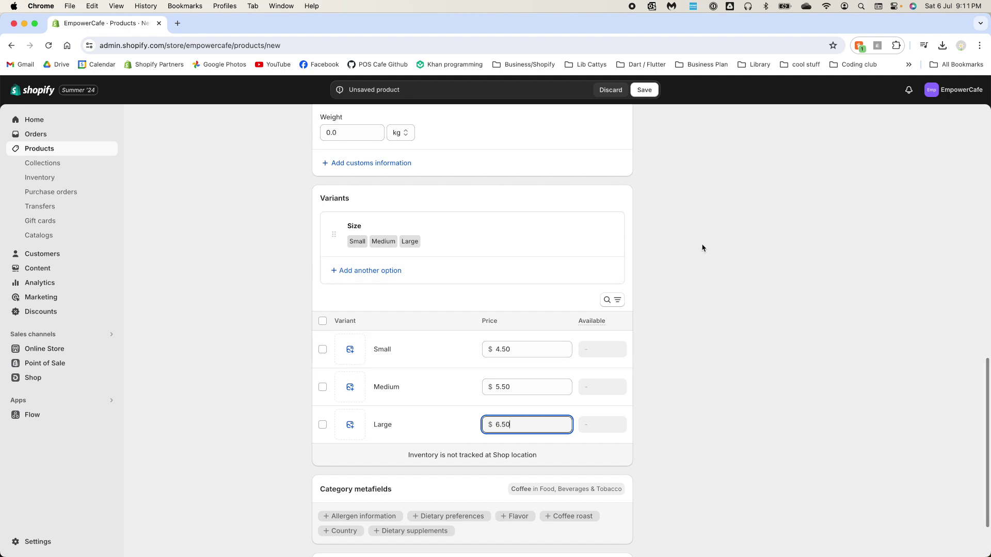
{"action": "scroll", "coordinate": [703, 246], "scroll_direction": "up", "scroll_amount": 7}
{"action": "scroll", "coordinate": [703, 246], "scroll_direction": "up", "scroll_amount": 6}
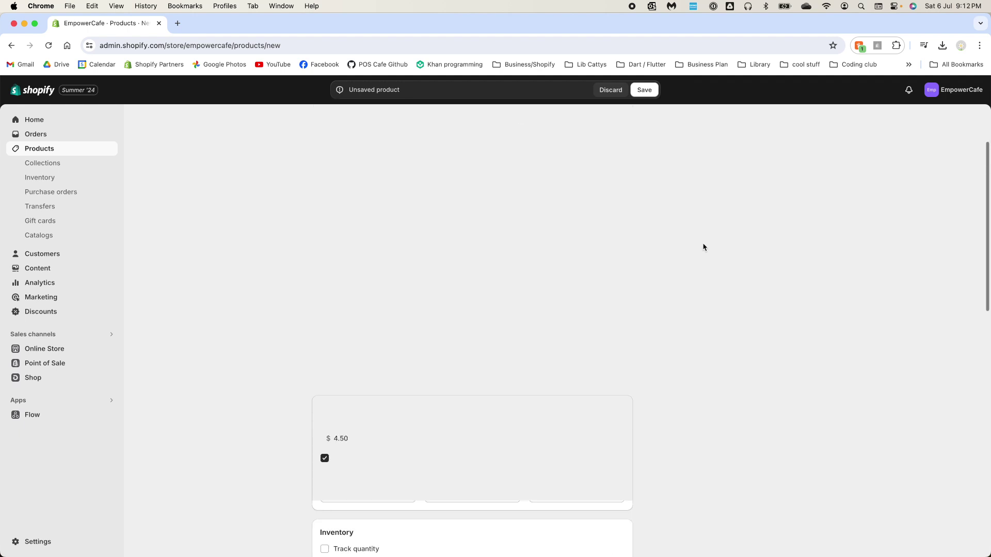
{"action": "left_click", "coordinate": [788, 212]}
{"action": "left_click", "coordinate": [744, 233]}
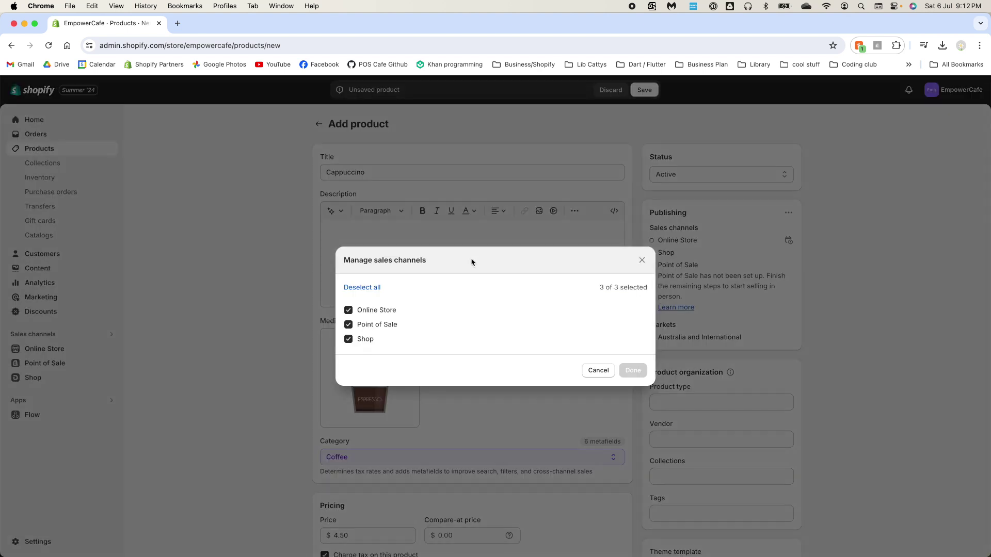
{"action": "left_click", "coordinate": [357, 313]}
{"action": "left_click", "coordinate": [364, 340]}
{"action": "left_click", "coordinate": [633, 370]}
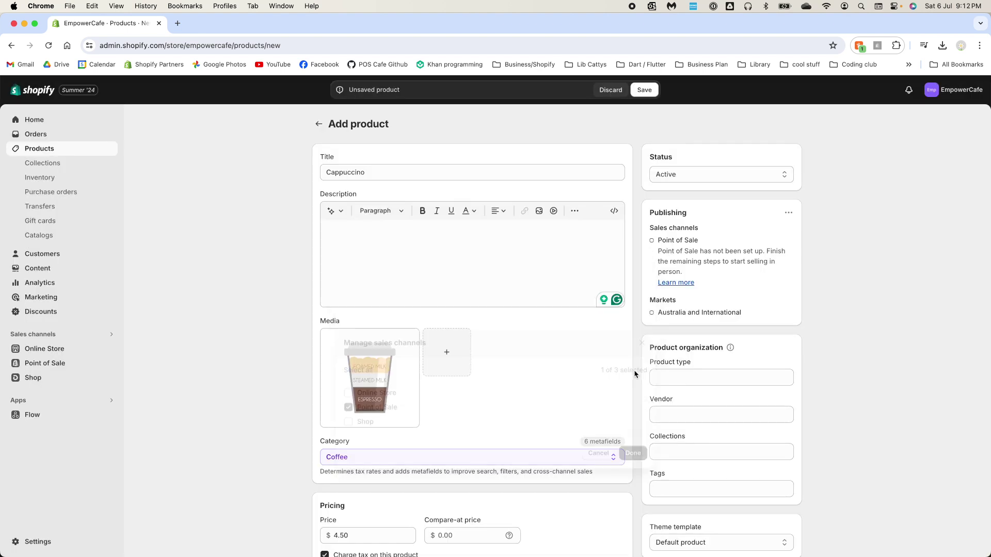
Set the Cappuccino's product type to "Barista Drinks" and add "Empower Cafe" as the vendor.
{"action": "left_click", "coordinate": [699, 378]}
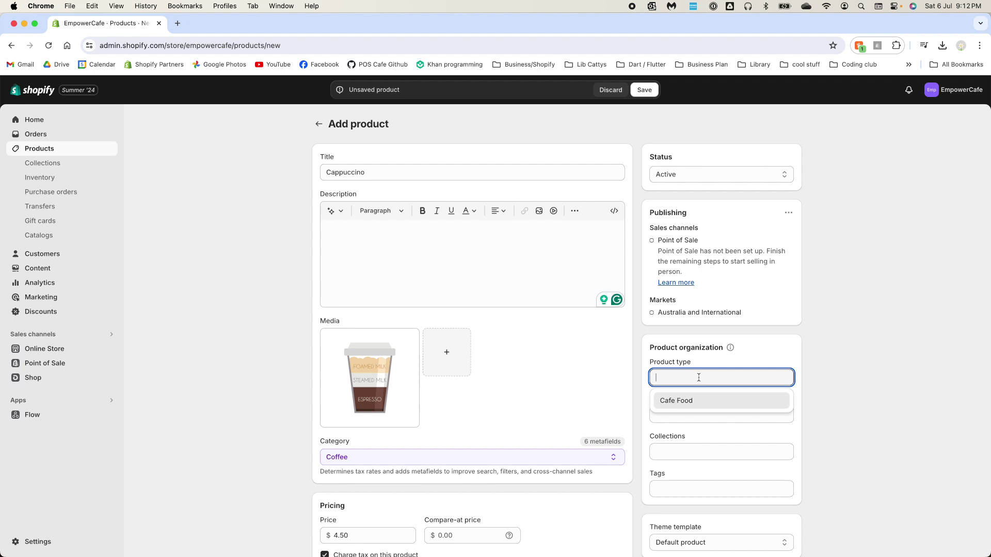
{"action": "type", "text": "Bari"}
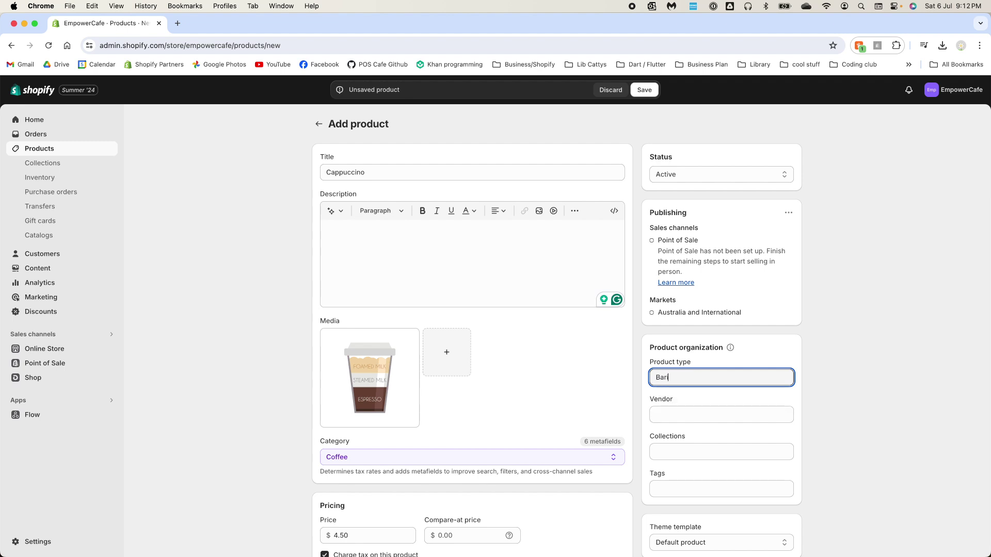
{"action": "type", "text": "sta Drinks"}
{"action": "left_click", "coordinate": [690, 411]}
{"action": "type", "text": "Empower Cade"}
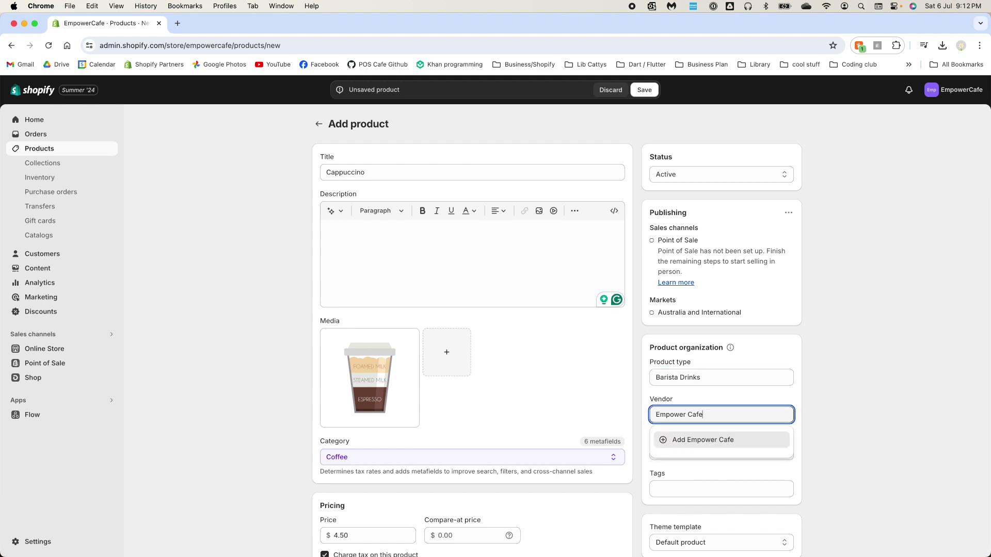
{"action": "left_click", "coordinate": [729, 438]}
Add the tag "Coffee" to the Cappuccino product and save it.
{"action": "scroll", "coordinate": [707, 449], "scroll_direction": "down", "scroll_amount": 1}
{"action": "left_click", "coordinate": [684, 467]}
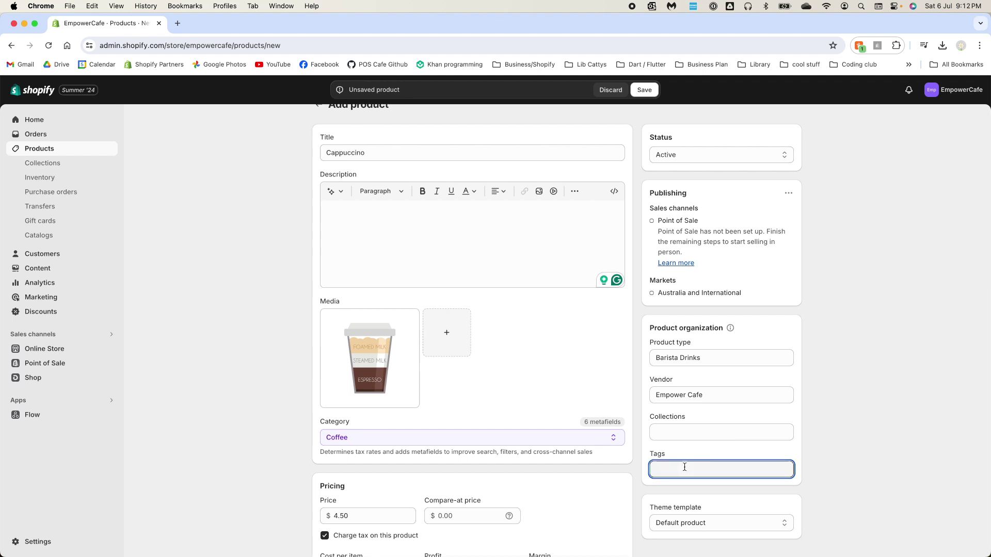
{"action": "type", "text": "Coffee"}
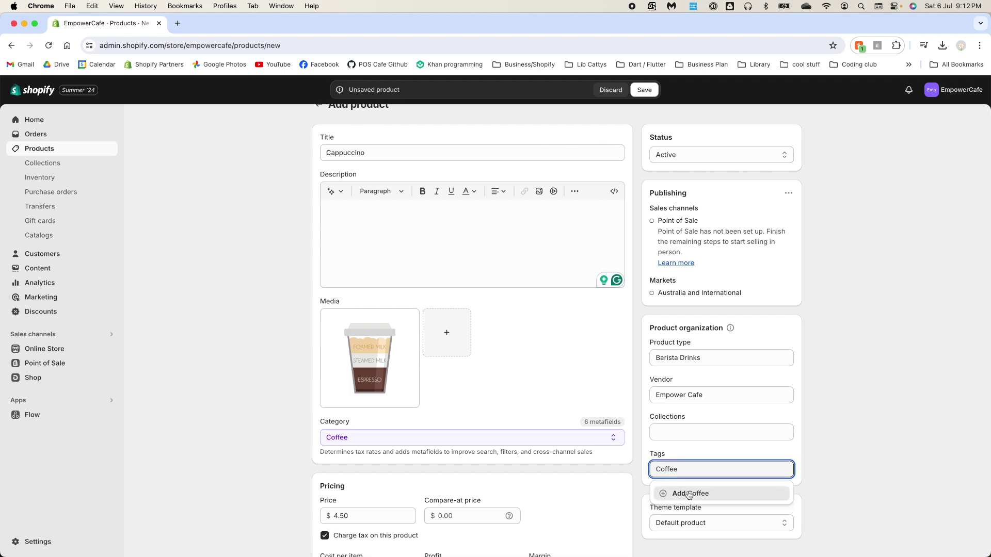
{"action": "left_click", "coordinate": [688, 494]}
{"action": "left_click", "coordinate": [644, 92]}
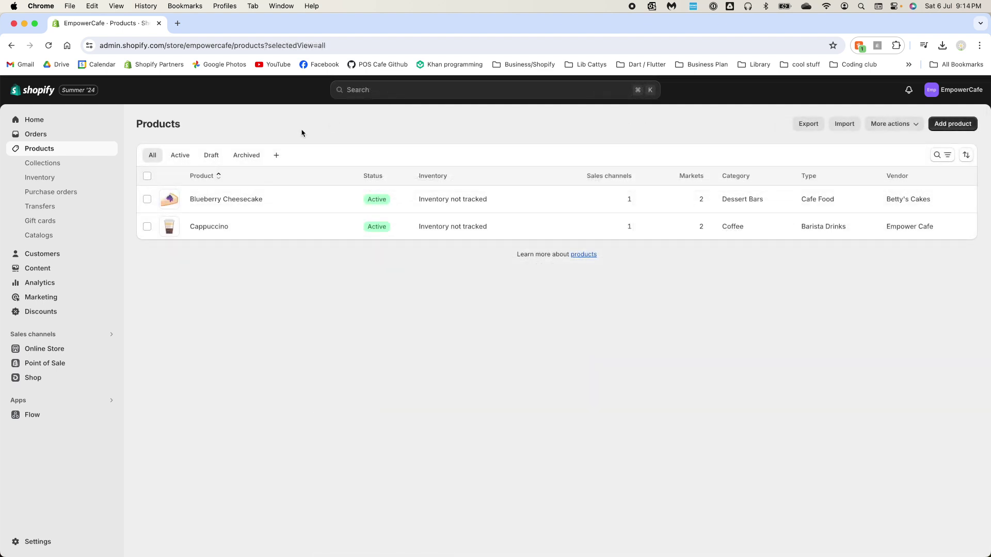
Duplicate the Cappuccino product as "Americano" without its media and with its status set to active.
{"action": "left_click", "coordinate": [217, 228]}
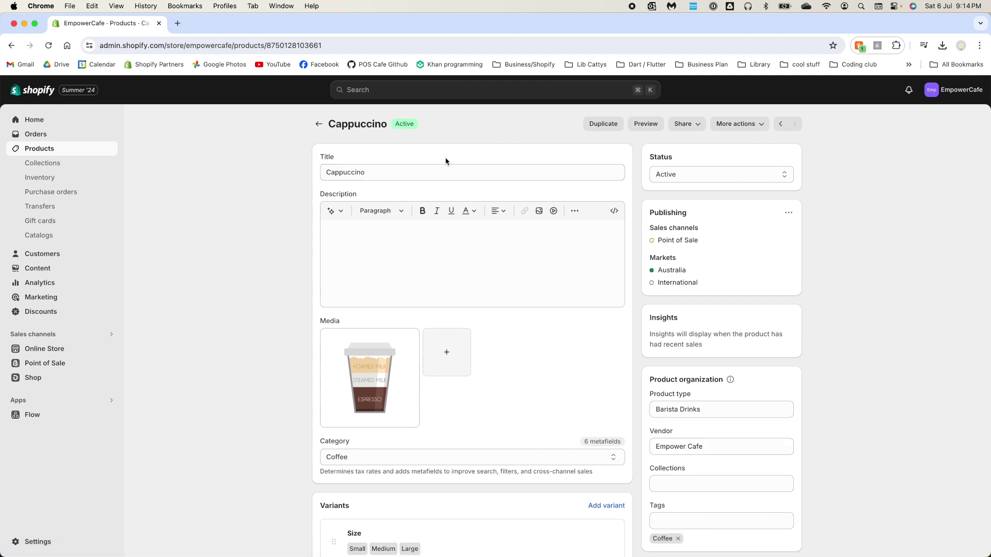
{"action": "left_click", "coordinate": [602, 131]}
{"action": "left_click_drag", "start_coordinate": [450, 237], "coordinate": [310, 238]}
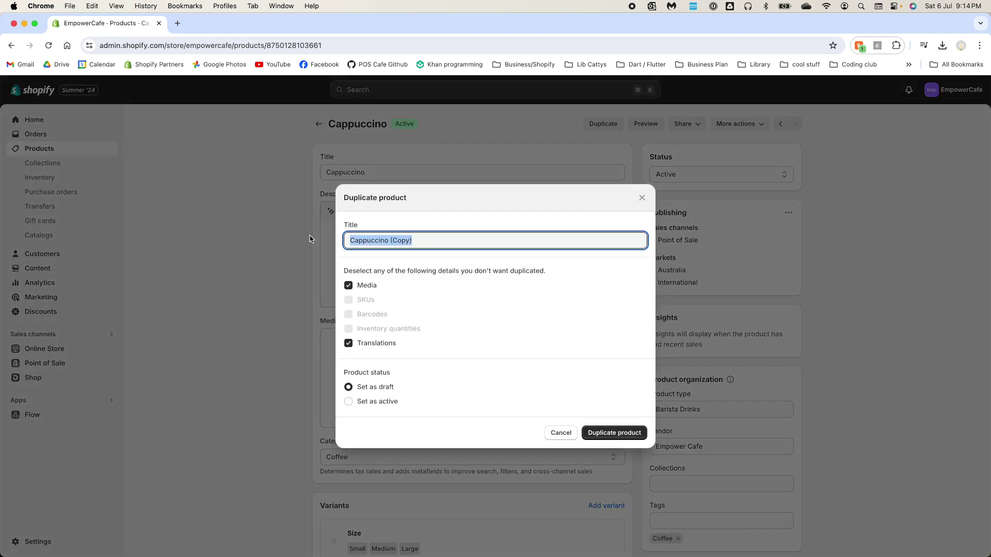
{"action": "type", "text": "Americano"}
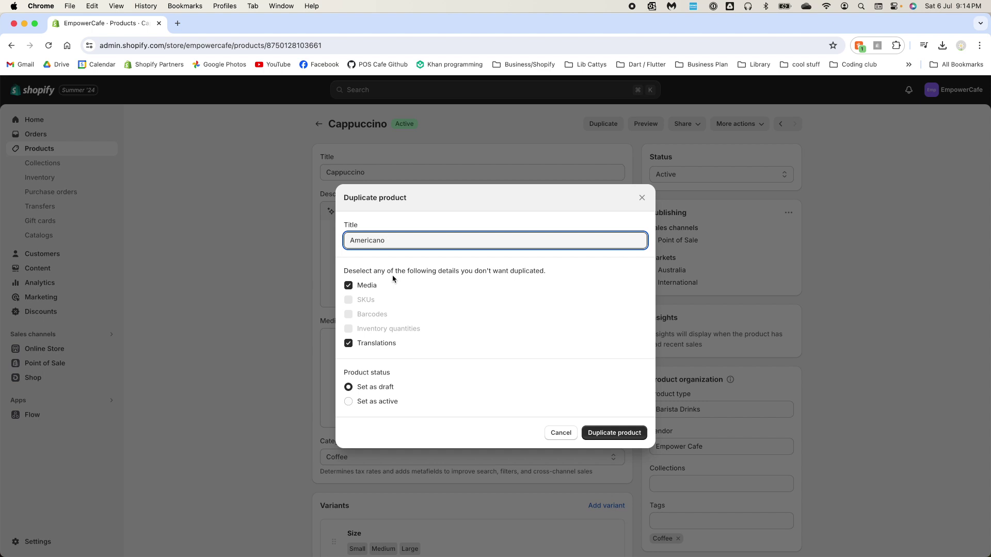
{"action": "left_click", "coordinate": [360, 289]}
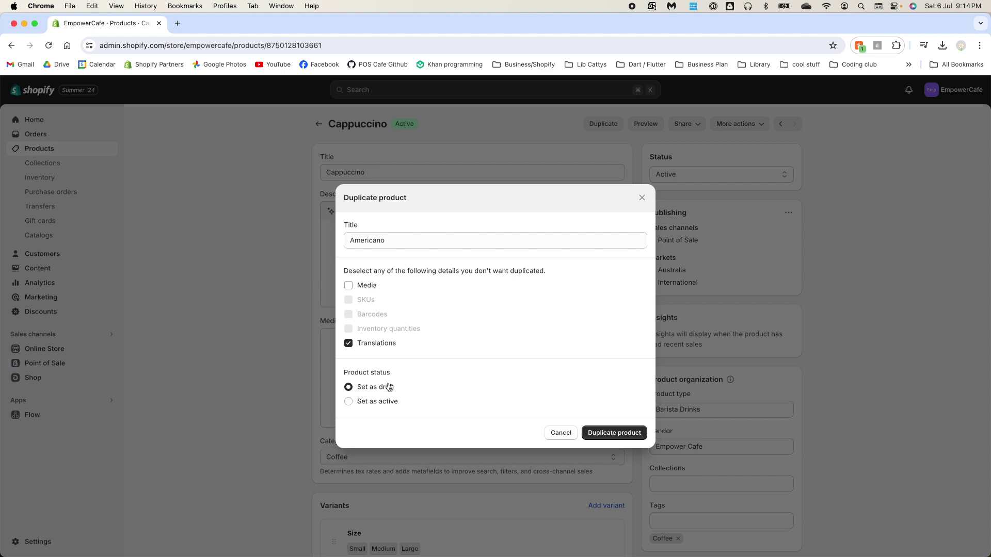
{"action": "left_click", "coordinate": [382, 401]}
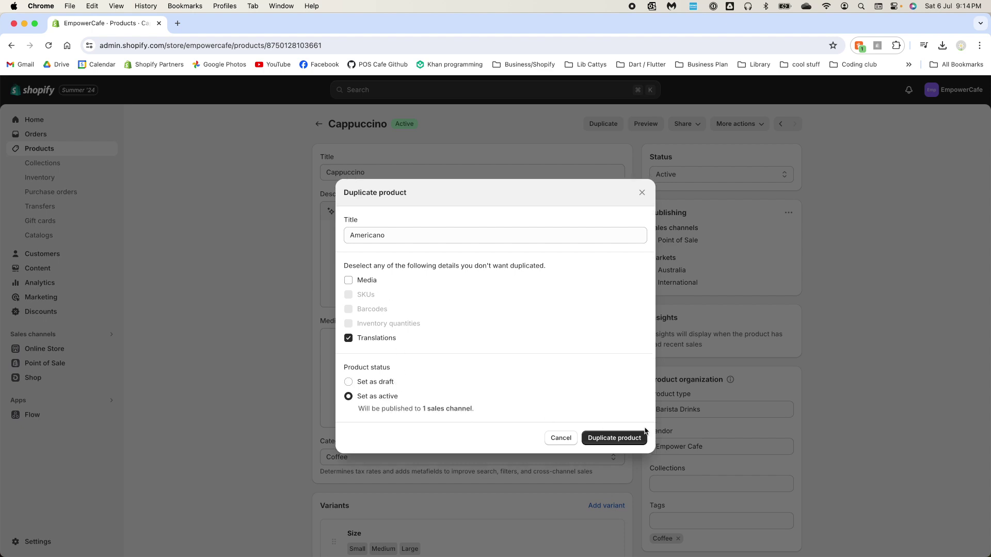
{"action": "left_click", "coordinate": [629, 442]}
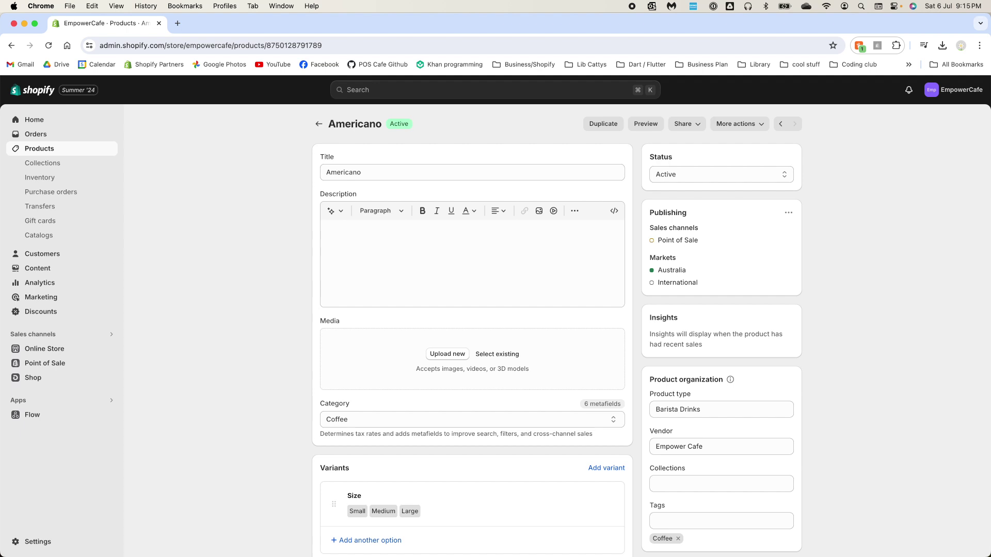
Add the water-and-espresso cup image to the Americano's media and review its copied variants, publishing and organization details.
{"action": "left_click_drag", "start_coordinate": [900, 354], "coordinate": [504, 360]}
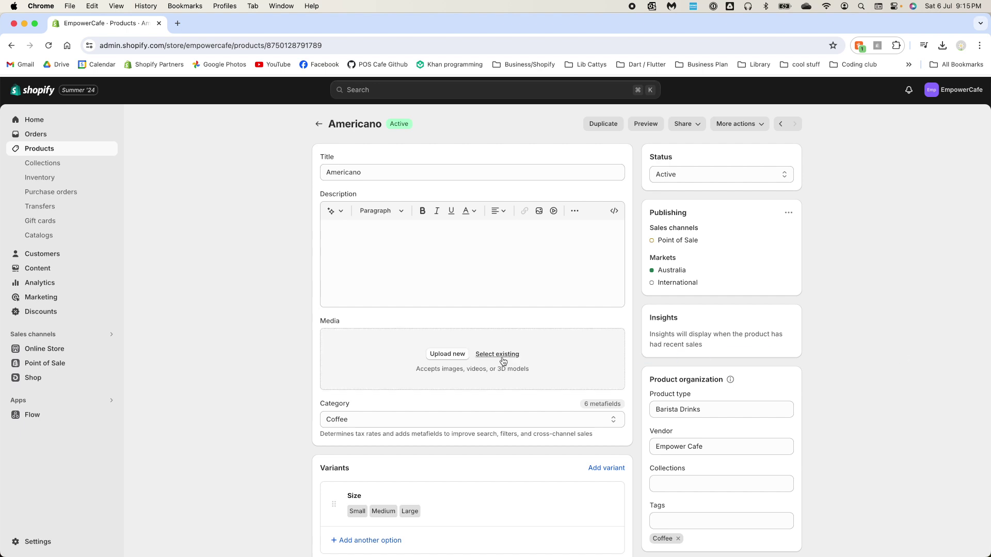
{"action": "scroll", "coordinate": [503, 361], "scroll_direction": "down", "scroll_amount": 1}
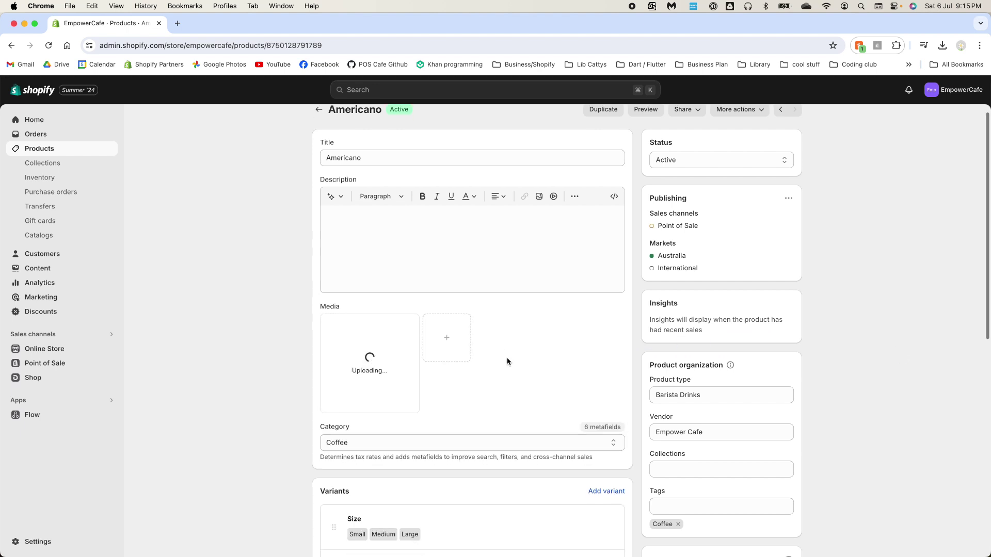
{"action": "scroll", "coordinate": [508, 359], "scroll_direction": "down", "scroll_amount": 4}
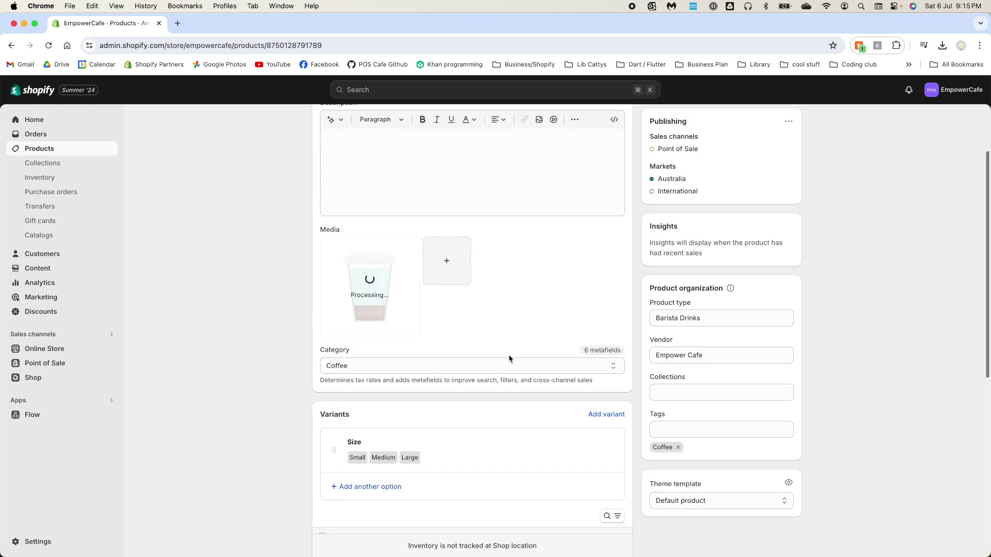
{"action": "scroll", "coordinate": [523, 401], "scroll_direction": "down", "scroll_amount": 5}
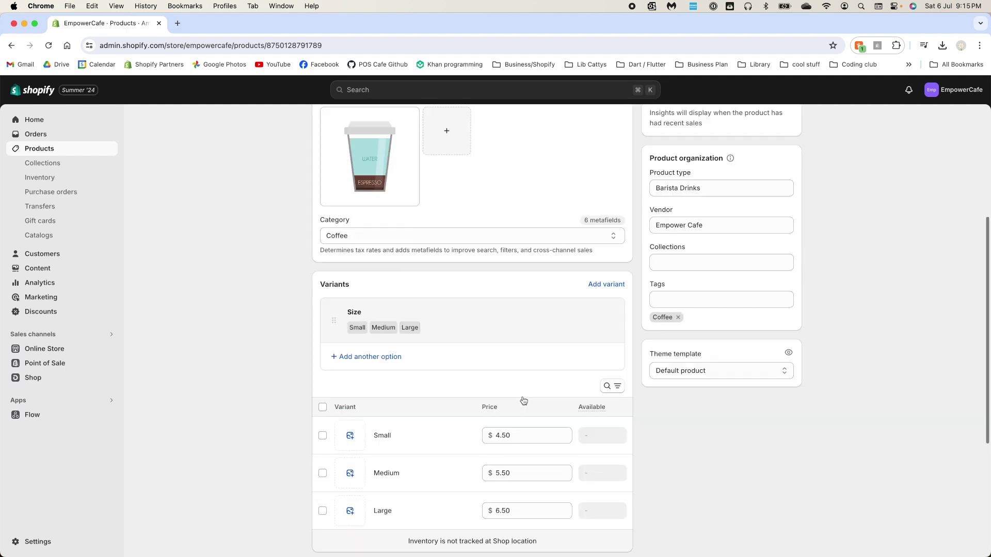
{"action": "scroll", "coordinate": [524, 400], "scroll_direction": "up", "scroll_amount": 10}
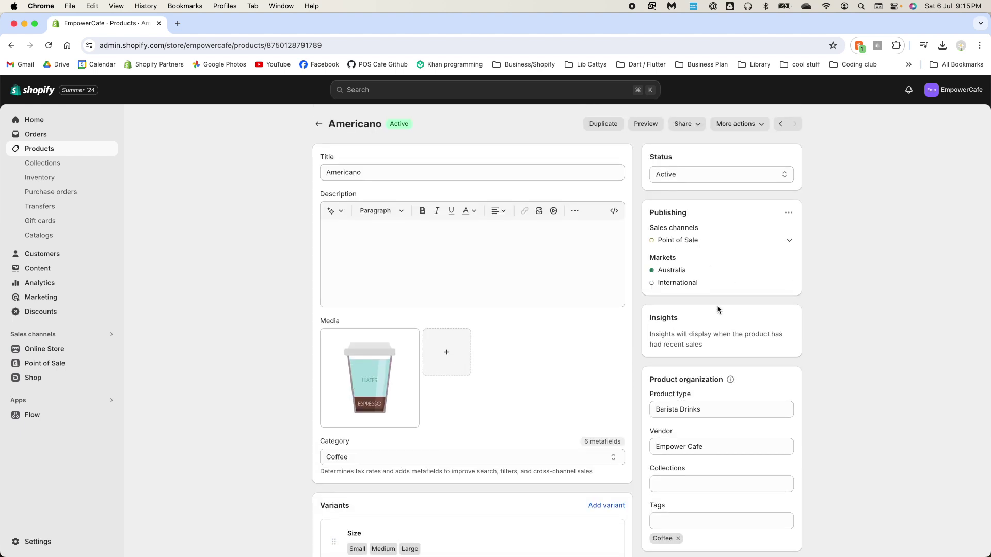
{"action": "scroll", "coordinate": [718, 310], "scroll_direction": "down", "scroll_amount": 1}
{"action": "scroll", "coordinate": [718, 309], "scroll_direction": "down", "scroll_amount": 2}
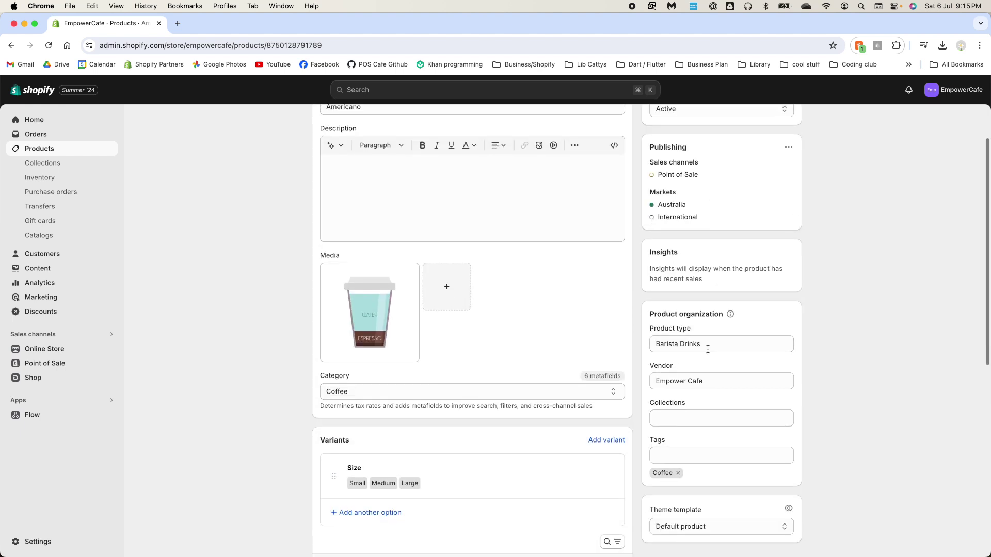
{"action": "scroll", "coordinate": [708, 473], "scroll_direction": "down", "scroll_amount": 1}
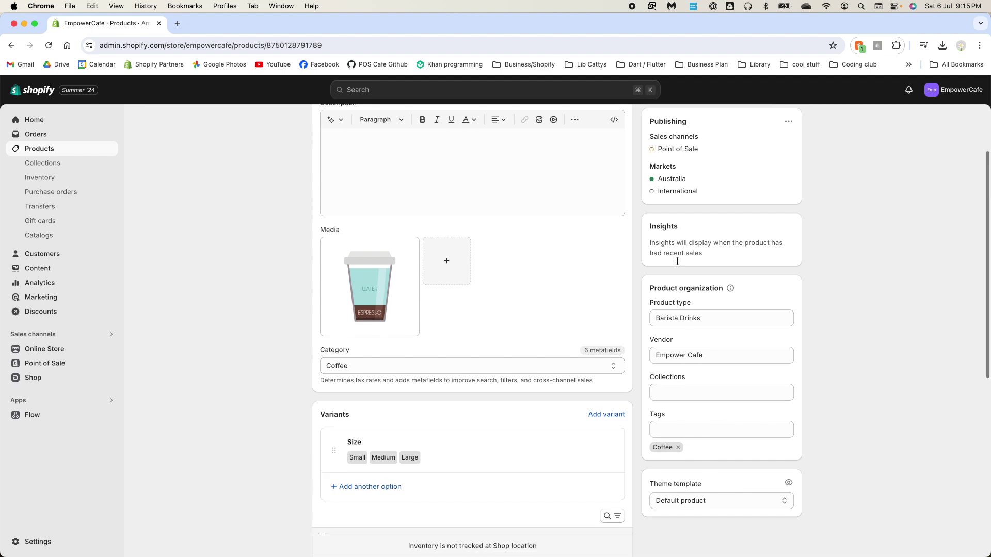
{"action": "scroll", "coordinate": [725, 201], "scroll_direction": "down", "scroll_amount": 3}
{"action": "scroll", "coordinate": [735, 170], "scroll_direction": "up", "scroll_amount": 6}
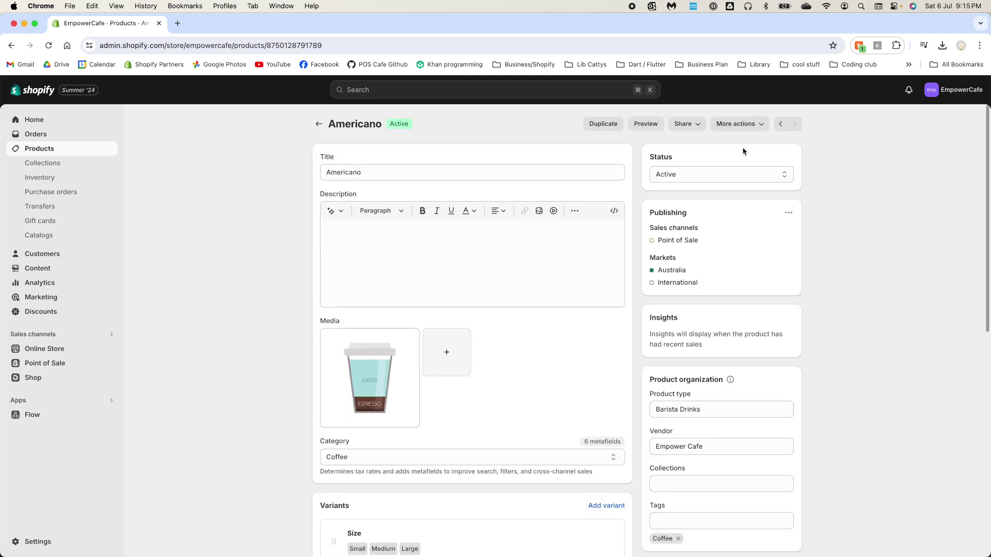
Duplicate the Americano product as "Flat White" without media and with active status.
{"action": "left_click", "coordinate": [604, 123]}
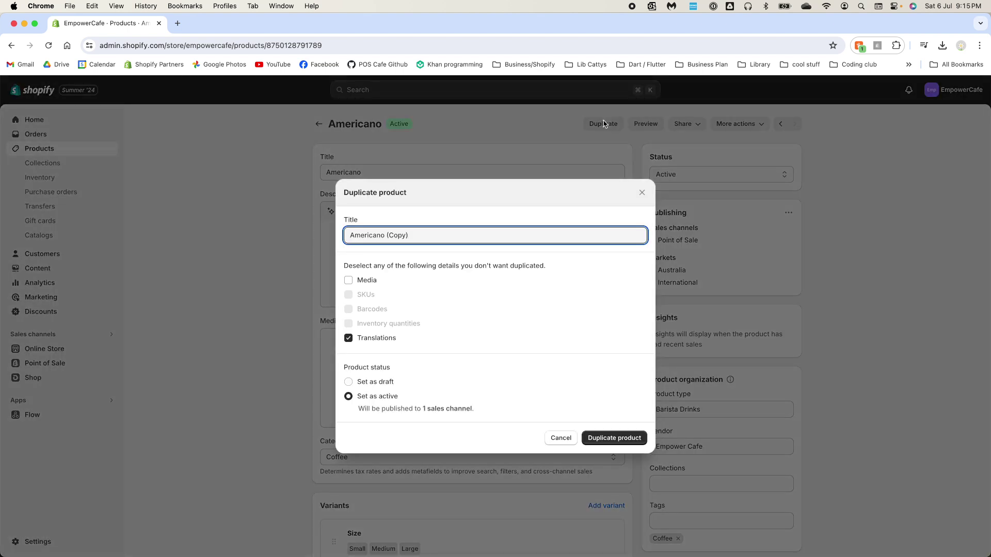
{"action": "left_click_drag", "start_coordinate": [353, 232], "coordinate": [434, 232]}
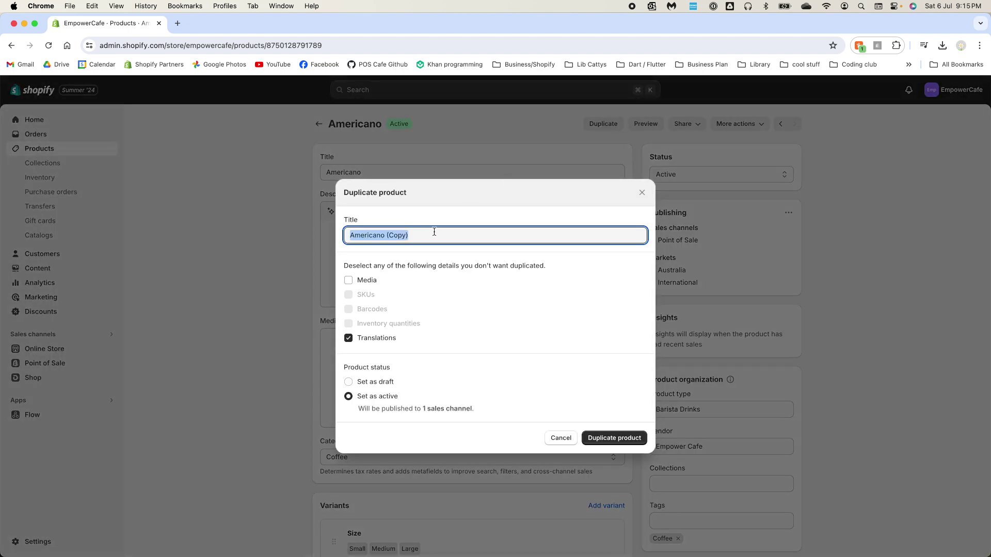
{"action": "key", "text": "BackSpace"}
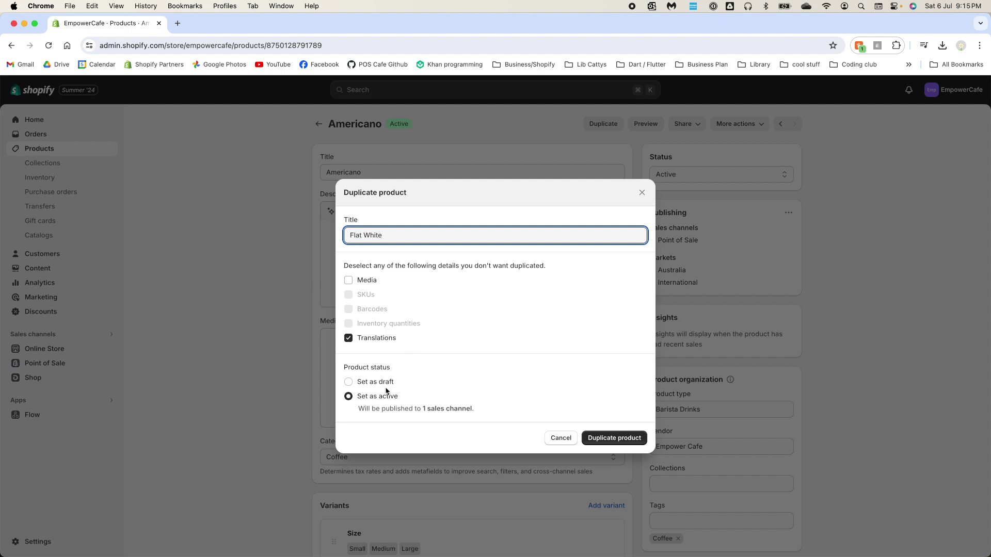
{"action": "left_click", "coordinate": [599, 438]}
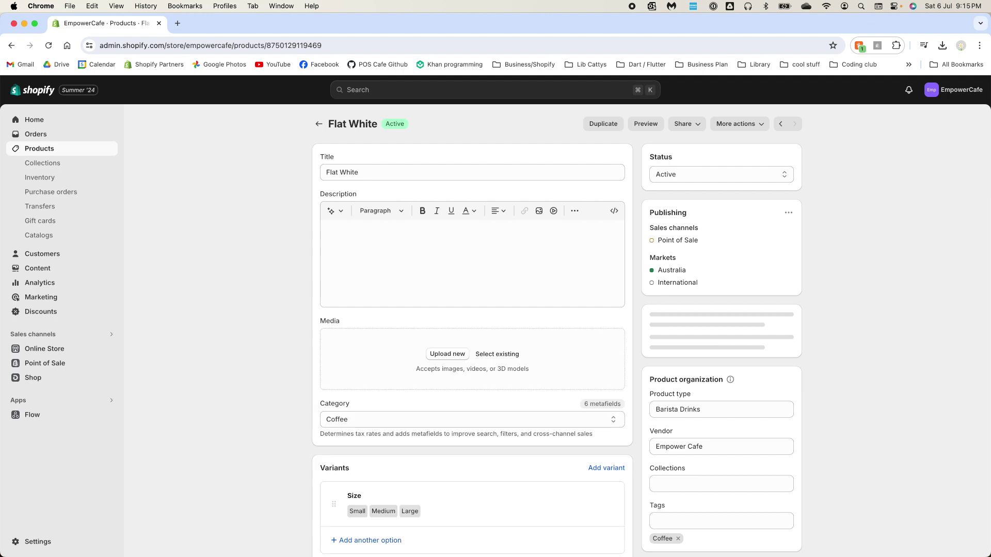
Add the steamed-milk-and-espresso cup image to the Flat White's media, check its details and return to the product list.
{"action": "left_click_drag", "start_coordinate": [414, 376], "coordinate": [378, 364]}
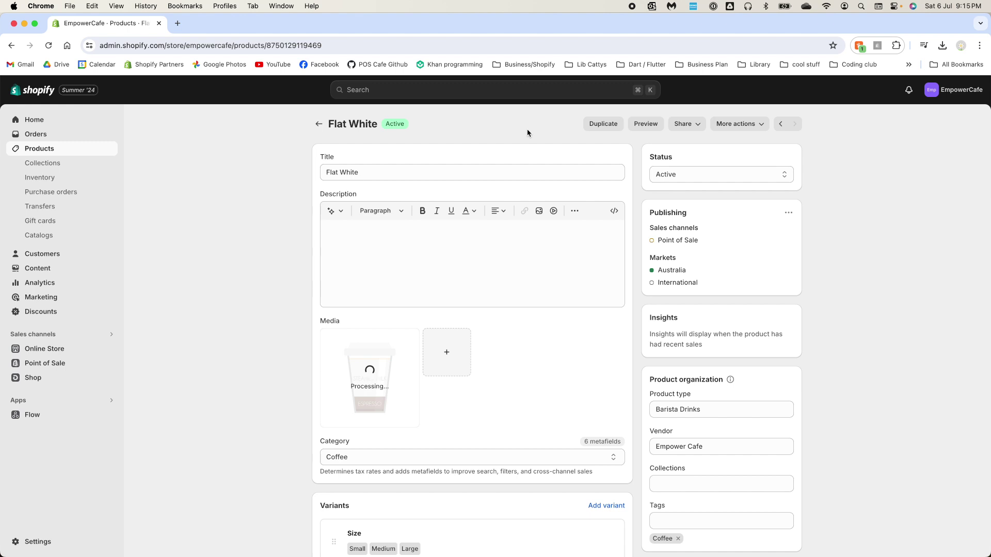
{"action": "scroll", "coordinate": [527, 133], "scroll_direction": "down", "scroll_amount": 1}
{"action": "scroll", "coordinate": [527, 133], "scroll_direction": "down", "scroll_amount": 5}
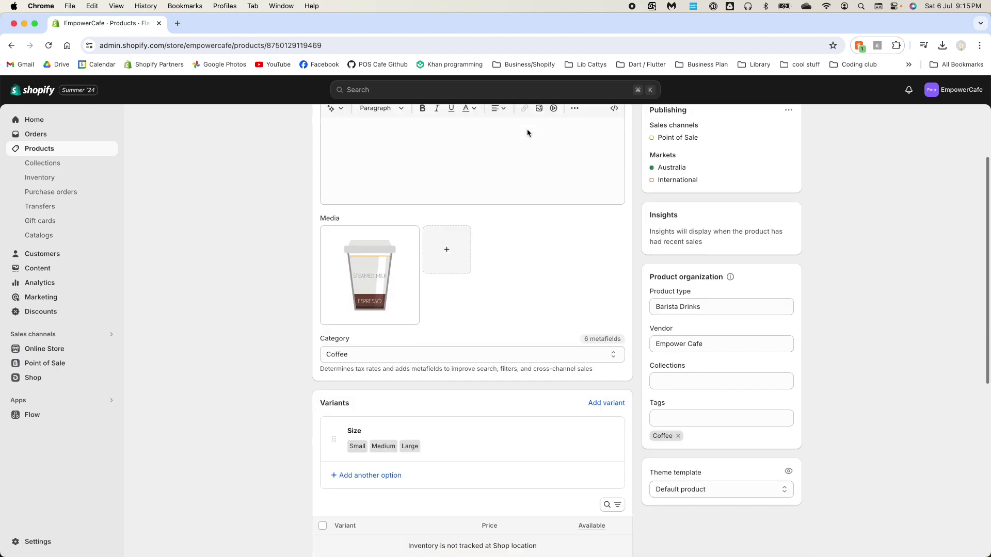
{"action": "scroll", "coordinate": [528, 133], "scroll_direction": "up", "scroll_amount": 6}
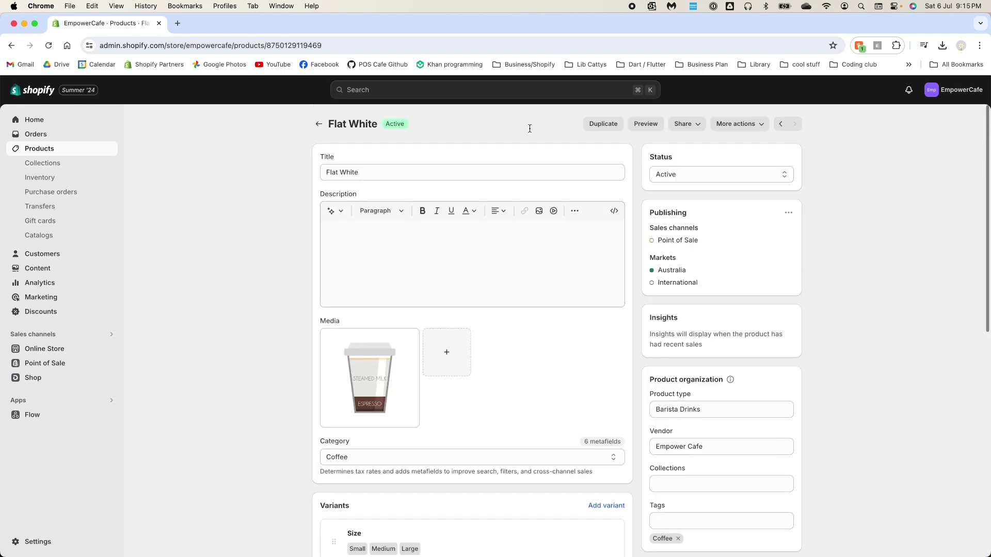
{"action": "left_click", "coordinate": [317, 125]}
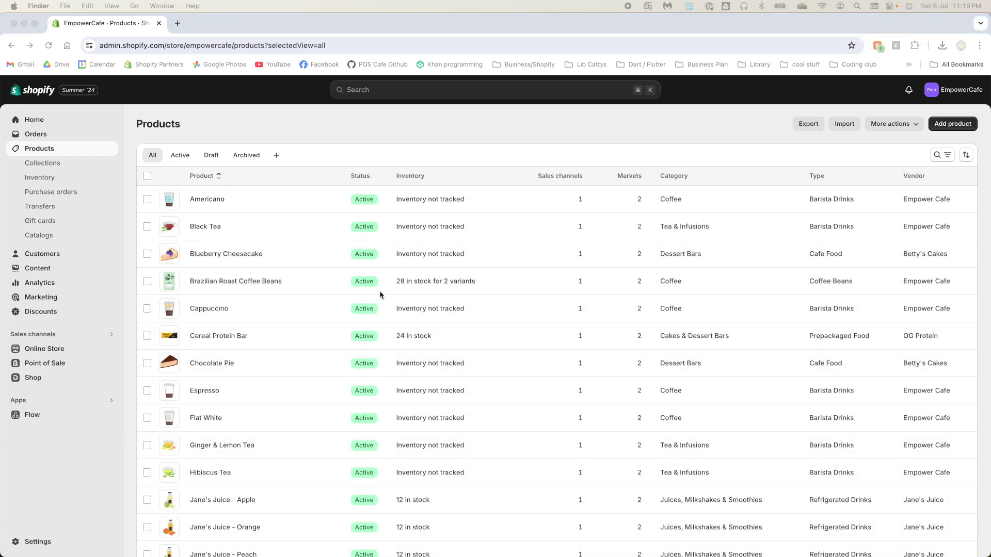
Look through the store's full product list.
{"action": "scroll", "coordinate": [381, 294], "scroll_direction": "down", "scroll_amount": 10}
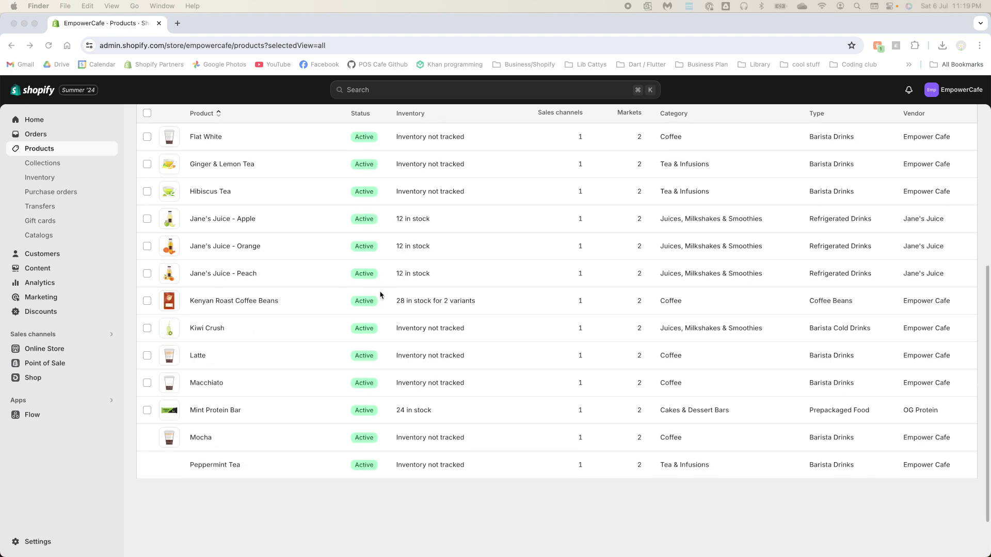
{"action": "scroll", "coordinate": [380, 295], "scroll_direction": "up", "scroll_amount": 10}
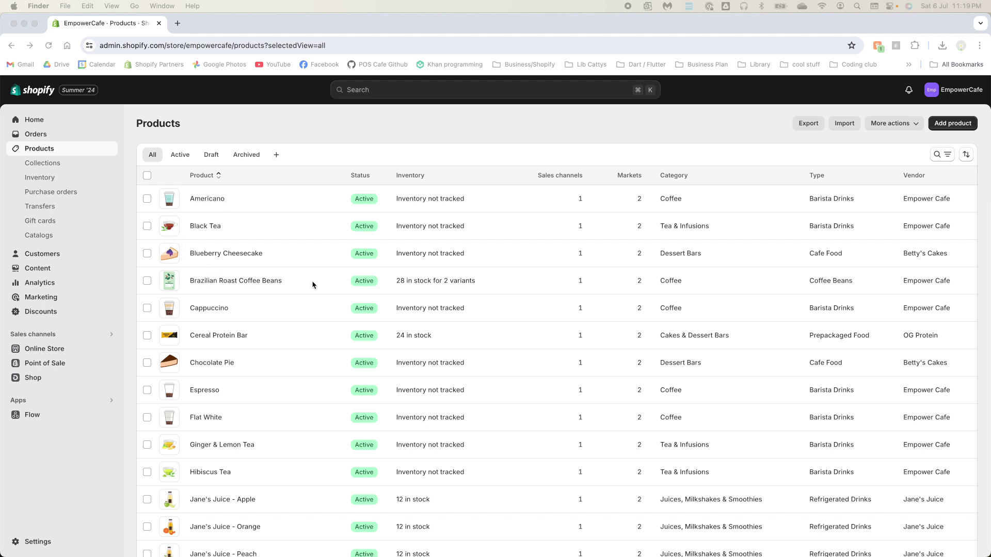
{"action": "left_click", "coordinate": [284, 282]}
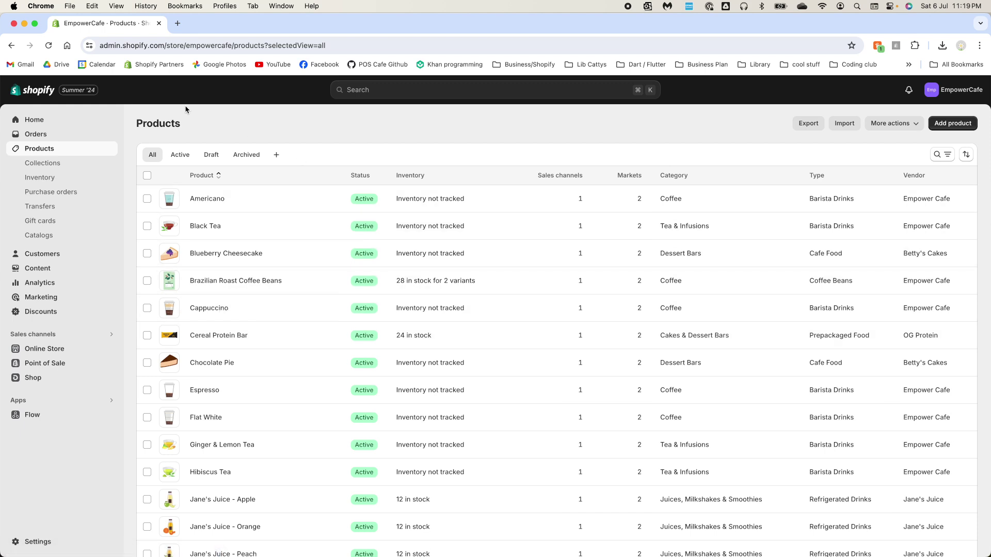
Delete the "Home page" collection from the store's collections.
{"action": "left_click", "coordinate": [70, 167]}
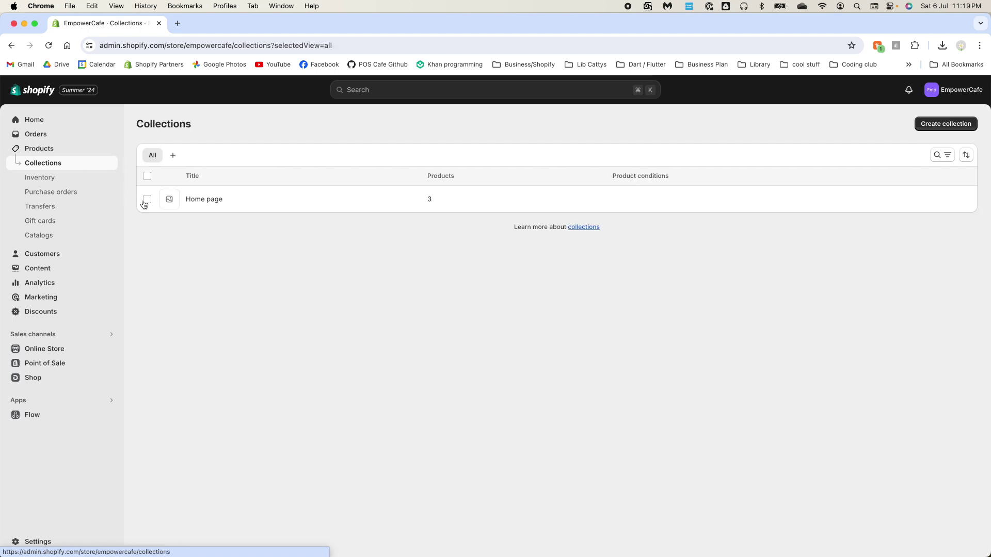
{"action": "left_click", "coordinate": [155, 199]}
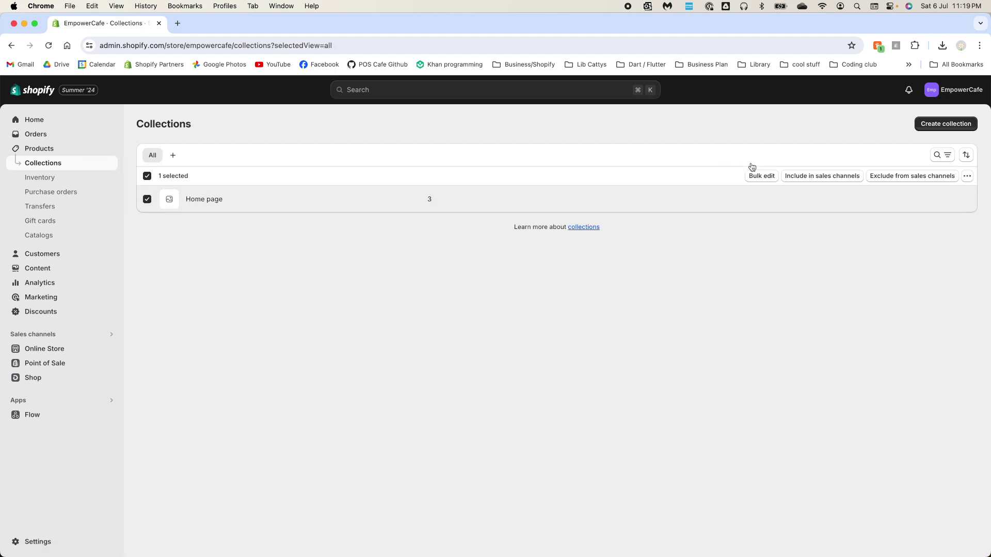
{"action": "left_click", "coordinate": [967, 176]}
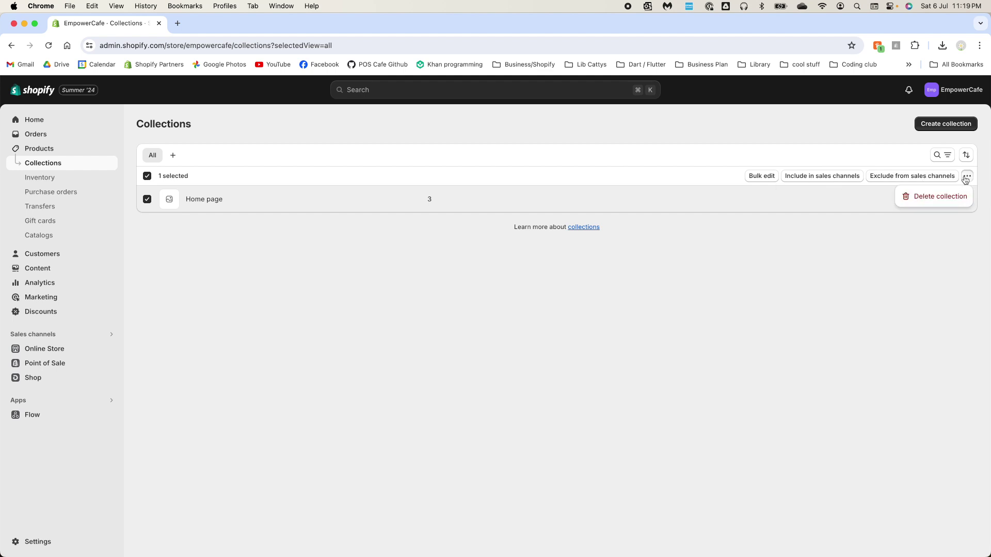
{"action": "left_click", "coordinate": [954, 195]}
{"action": "left_click", "coordinate": [633, 349]}
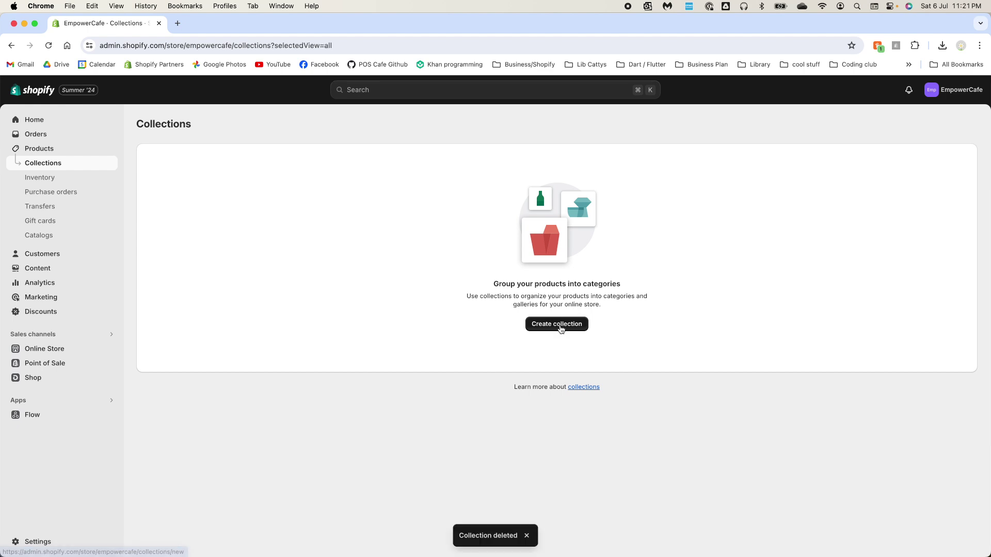
Start a new collection titled "Refrigerated Drinks".
{"action": "left_click", "coordinate": [561, 325]}
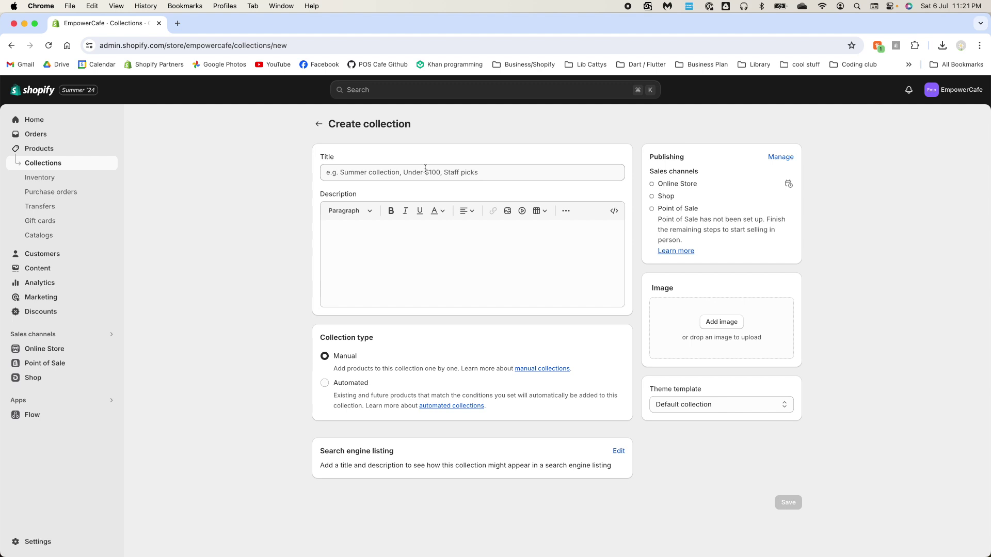
{"action": "left_click", "coordinate": [425, 169]}
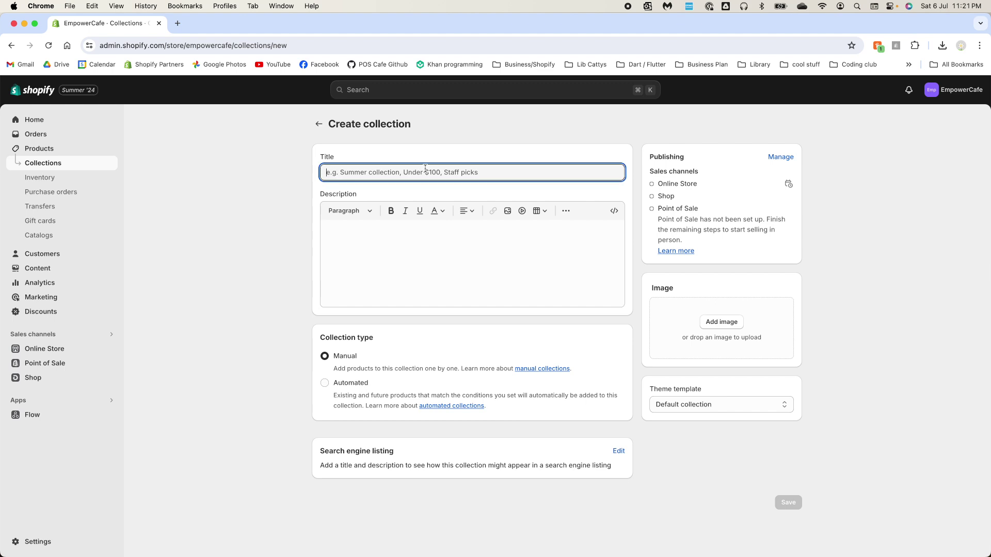
{"action": "type", "text": "Refrigerated Drinks"}
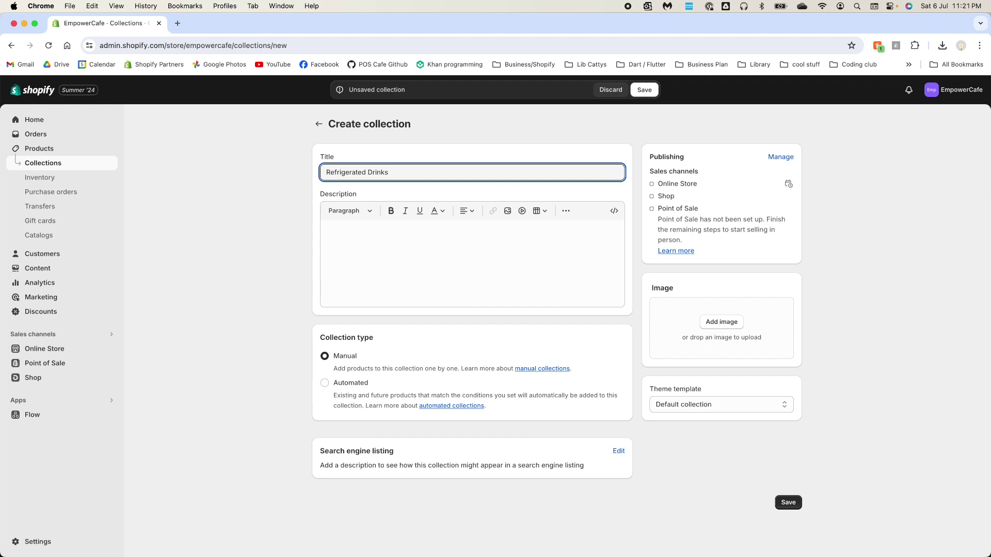
Exclude the Refrigerated Drinks collection from the Online Store and Shop channels, keeping Point of Sale, and save it as a manual collection.
{"action": "left_click", "coordinate": [779, 157]}
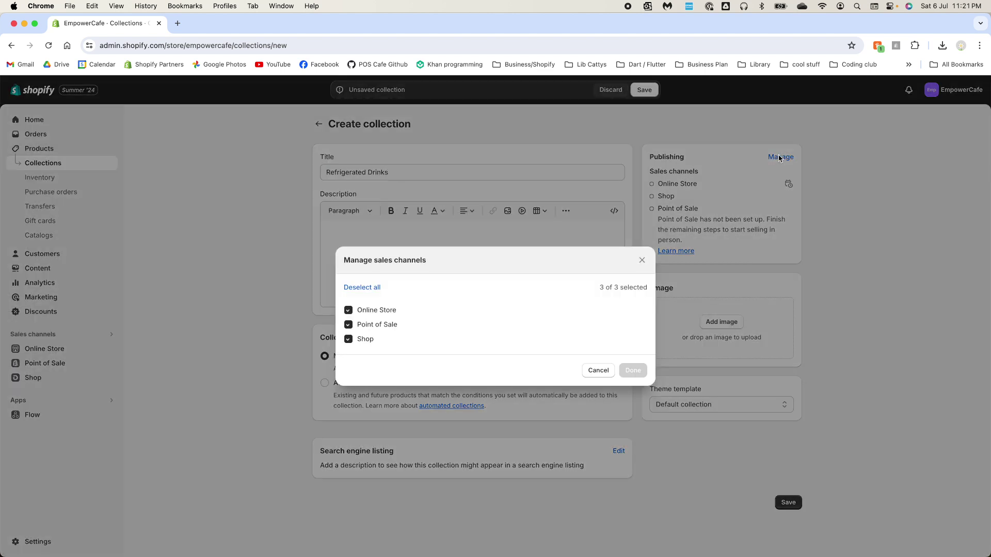
{"action": "left_click", "coordinate": [397, 310]}
{"action": "left_click", "coordinate": [374, 341]}
{"action": "left_click", "coordinate": [633, 371]}
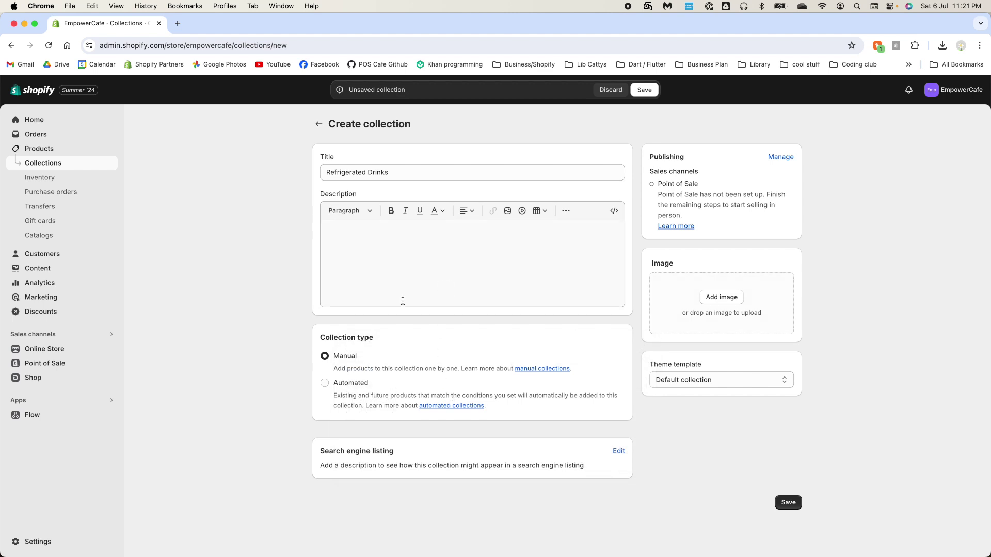
{"action": "left_click", "coordinate": [646, 91]}
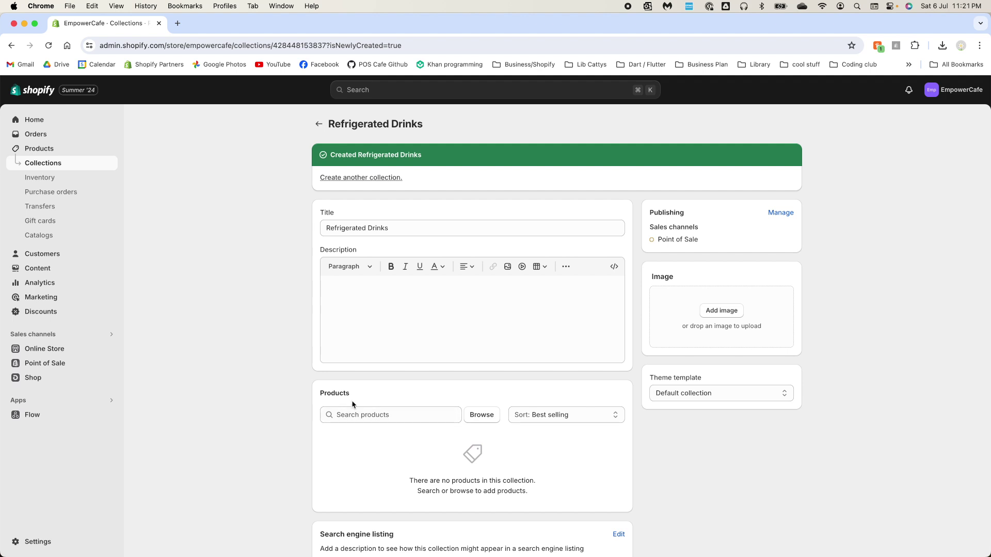
Add the Apple, Orange and Peach Jane's Juice products to the Refrigerated Drinks collection and return to the collections list.
{"action": "left_click", "coordinate": [481, 417]}
{"action": "scroll", "coordinate": [432, 294], "scroll_direction": "down", "scroll_amount": 2}
{"action": "type", "text": "juice"}
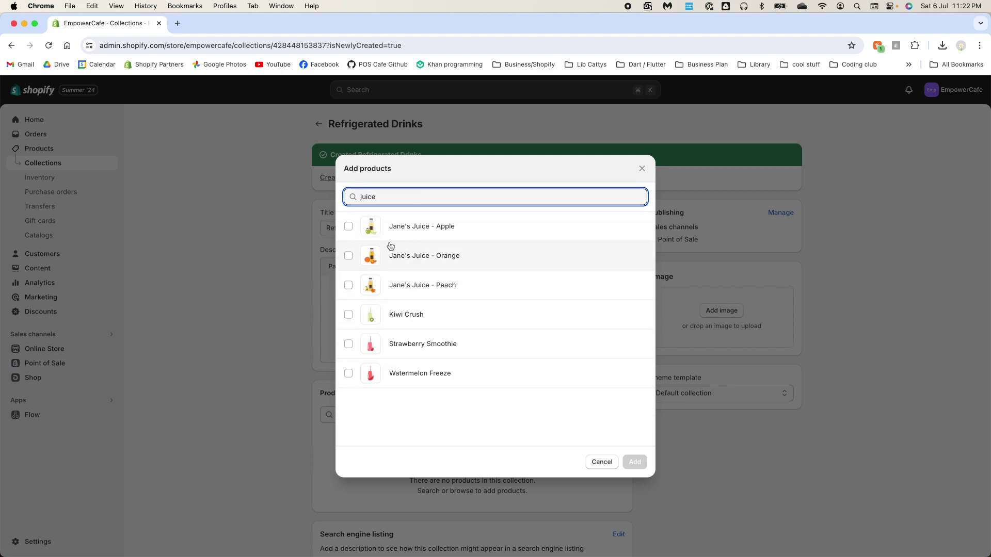
{"action": "left_click", "coordinate": [346, 227]}
{"action": "left_click", "coordinate": [348, 255]}
{"action": "left_click", "coordinate": [349, 285]}
{"action": "left_click", "coordinate": [635, 462]}
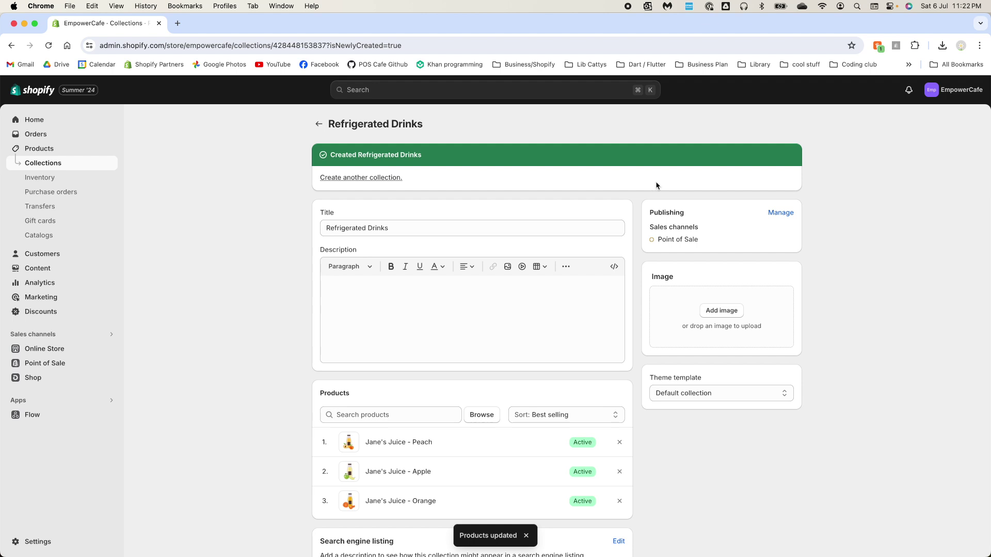
{"action": "scroll", "coordinate": [705, 188], "scroll_direction": "down", "scroll_amount": 2}
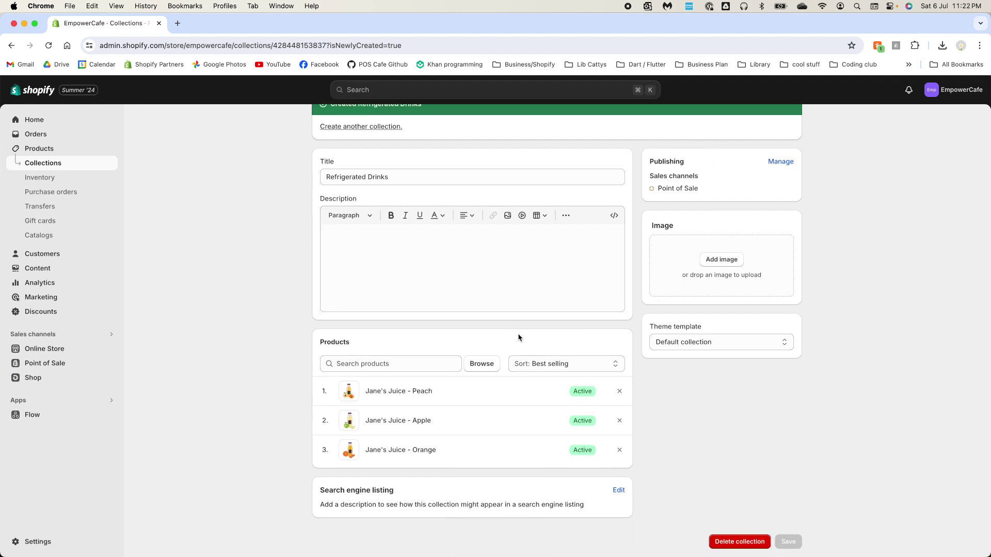
{"action": "scroll", "coordinate": [409, 220], "scroll_direction": "up", "scroll_amount": 2}
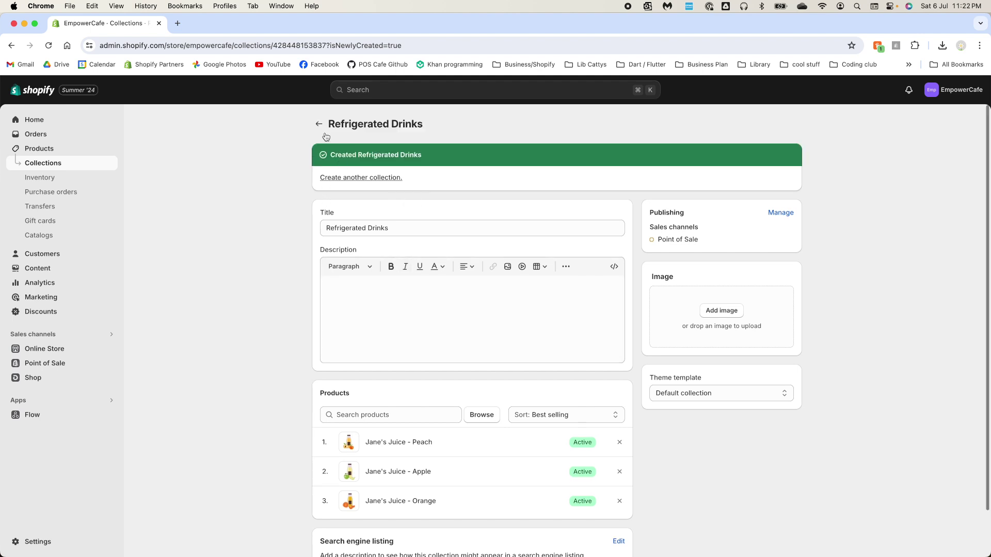
{"action": "left_click", "coordinate": [324, 128]}
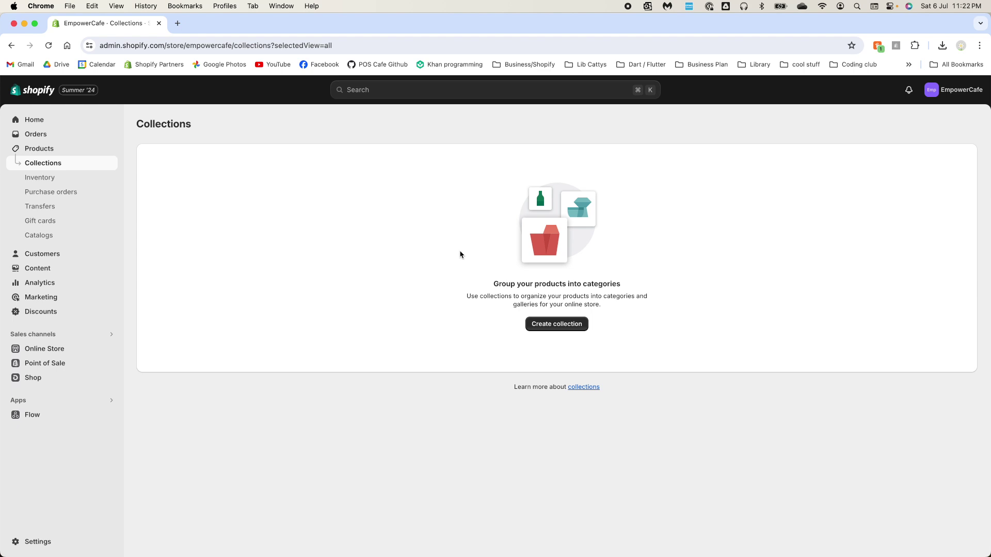
Start a new collection titled "Juices & Smoothies".
{"action": "left_click", "coordinate": [948, 127]}
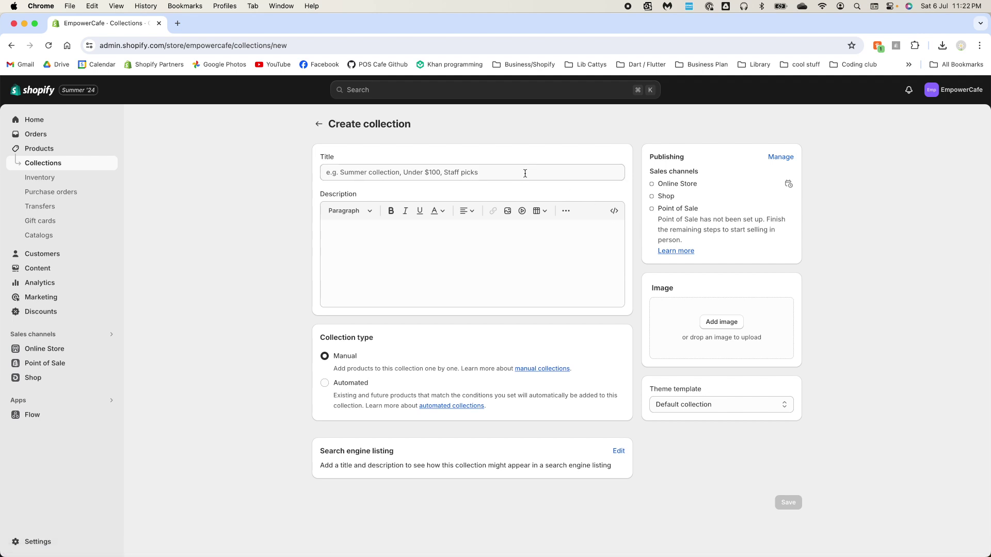
{"action": "left_click", "coordinate": [525, 173]}
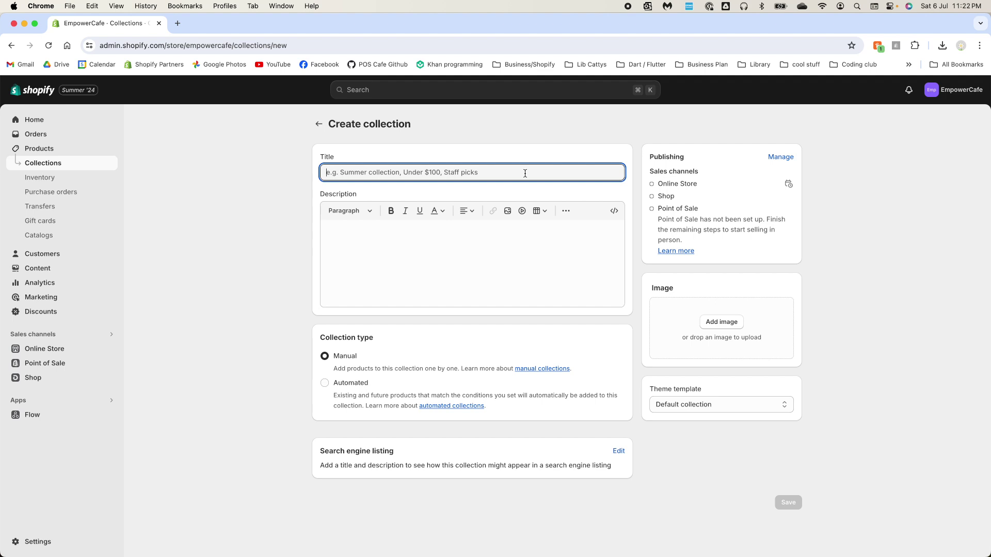
{"action": "type", "text": "Ji"}
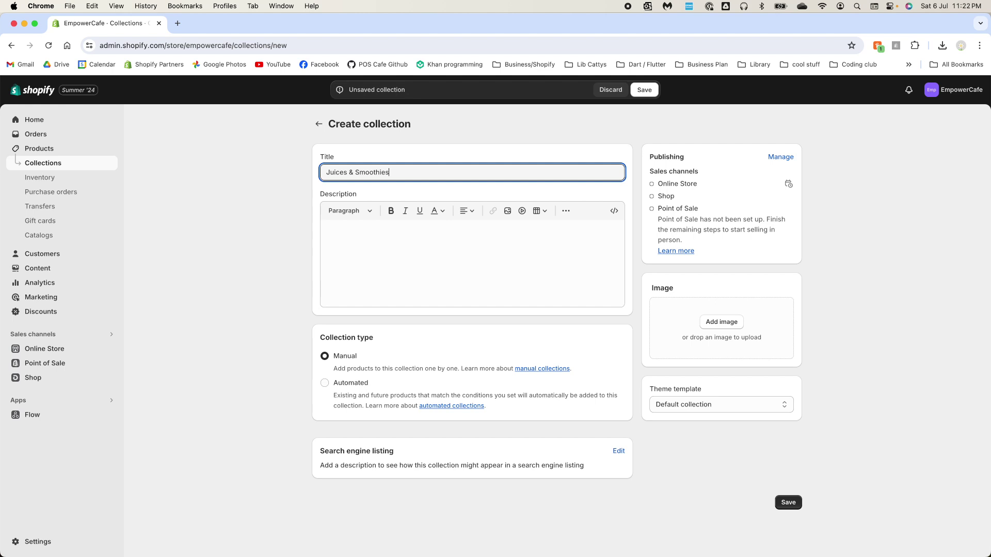
Exclude the Juices & Smoothies collection from the Online Store and Shop channels, keeping only Point of Sale.
{"action": "left_click", "coordinate": [780, 157]}
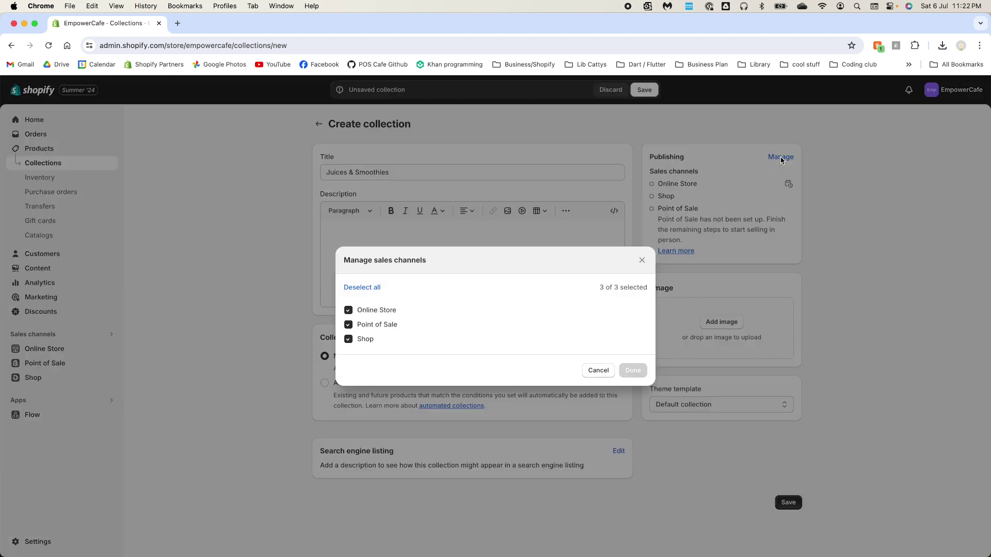
{"action": "left_click", "coordinate": [372, 310]}
{"action": "left_click", "coordinate": [363, 339]}
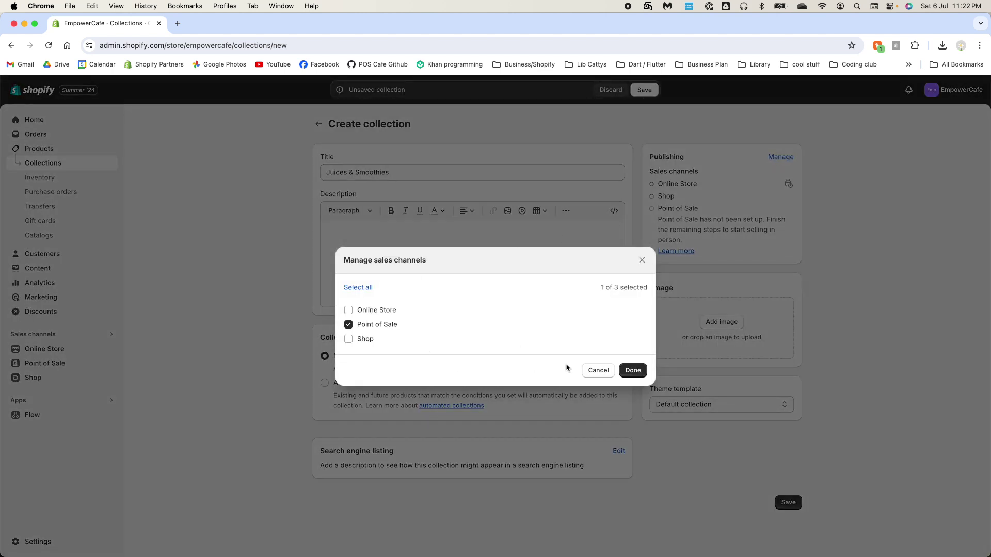
{"action": "left_click", "coordinate": [632, 370]}
Make the collection automated with the condition product tag is equal to "Juices & Smoothies", and save it.
{"action": "left_click", "coordinate": [350, 384]}
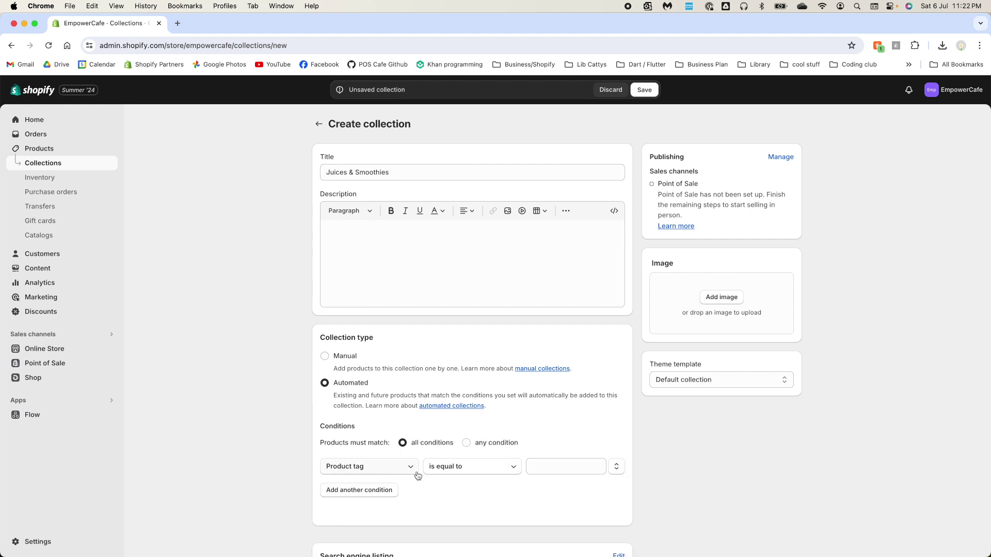
{"action": "left_click", "coordinate": [557, 468]}
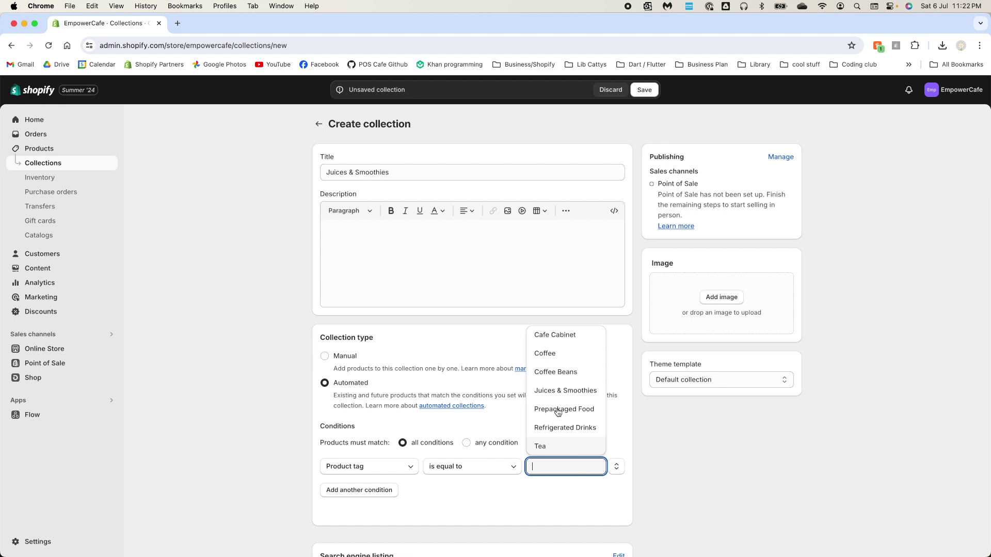
{"action": "left_click", "coordinate": [565, 390]}
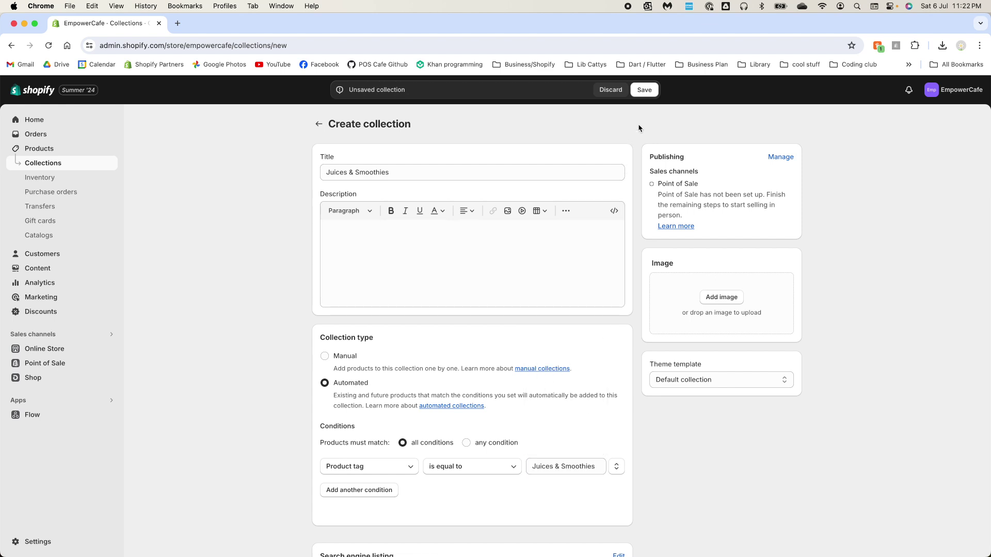
{"action": "left_click", "coordinate": [645, 91]}
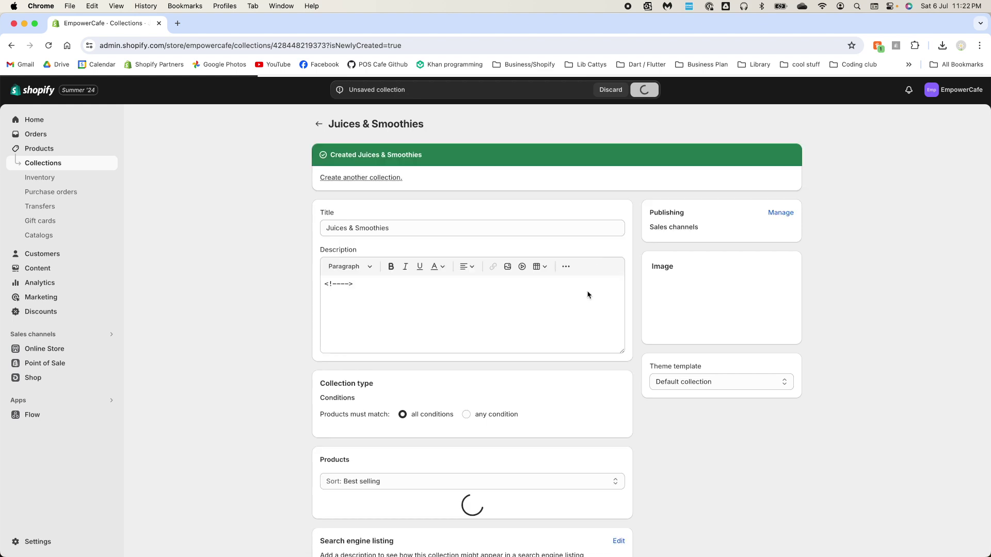
Sort the Juices & Smoothies products manually, move Watermelon Freeze above Kiwi Crush, and return to the collections list.
{"action": "scroll", "coordinate": [541, 367], "scroll_direction": "down", "scroll_amount": 2}
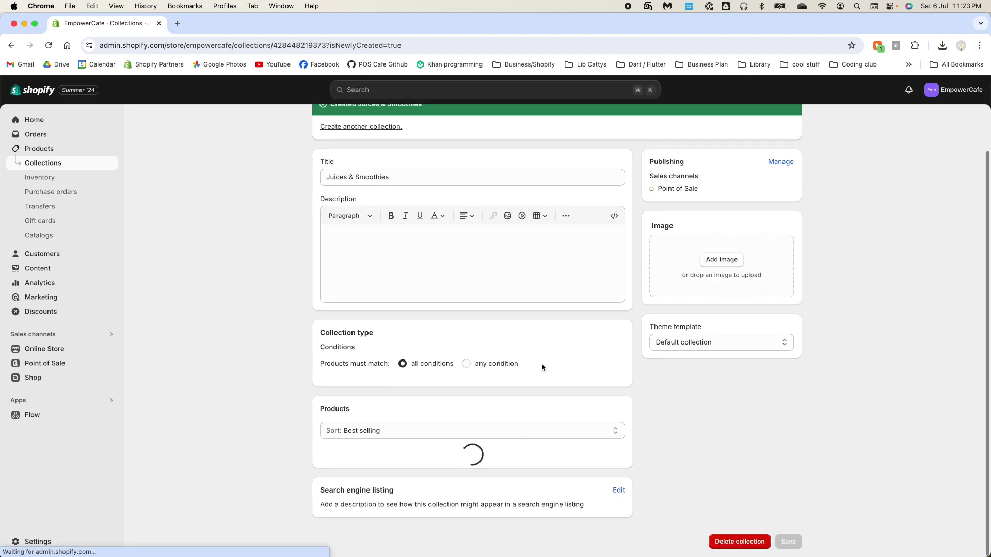
{"action": "scroll", "coordinate": [541, 363], "scroll_direction": "down", "scroll_amount": 4}
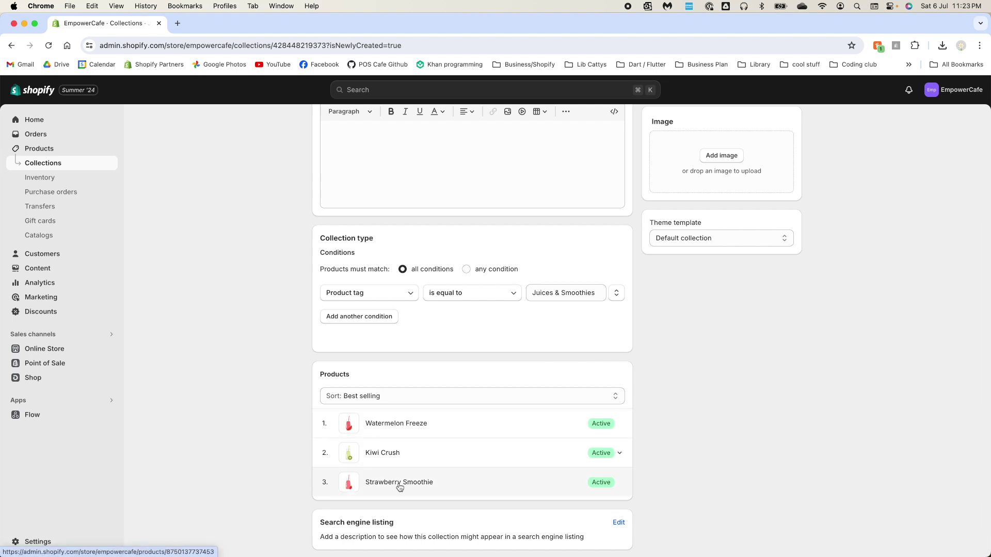
{"action": "left_click", "coordinate": [442, 395]}
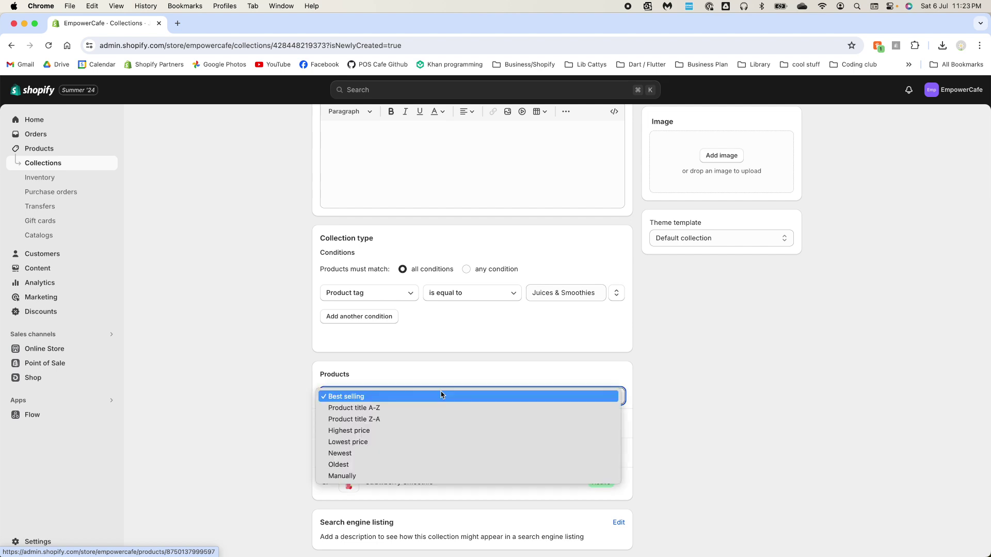
{"action": "left_click", "coordinate": [404, 476]}
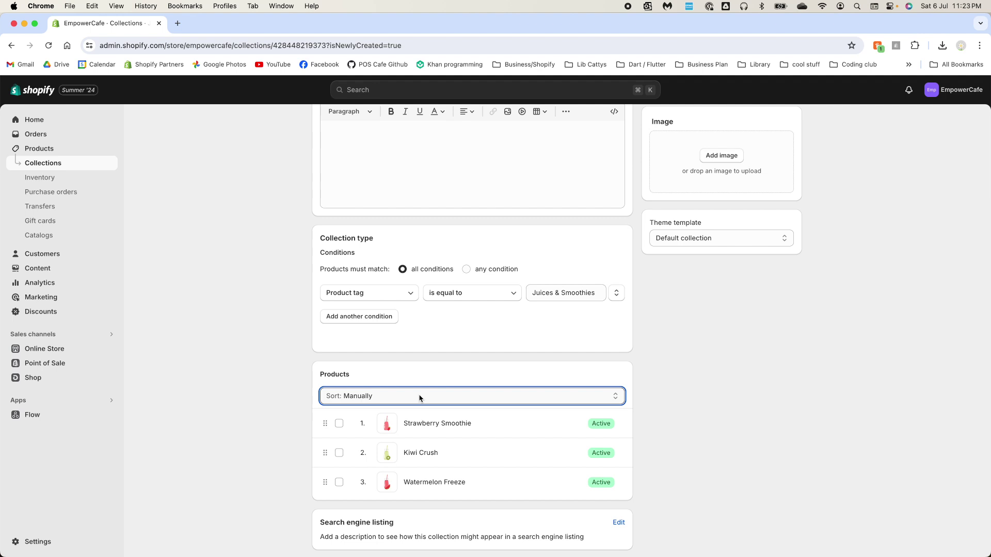
{"action": "left_click_drag", "start_coordinate": [326, 485], "coordinate": [326, 452]}
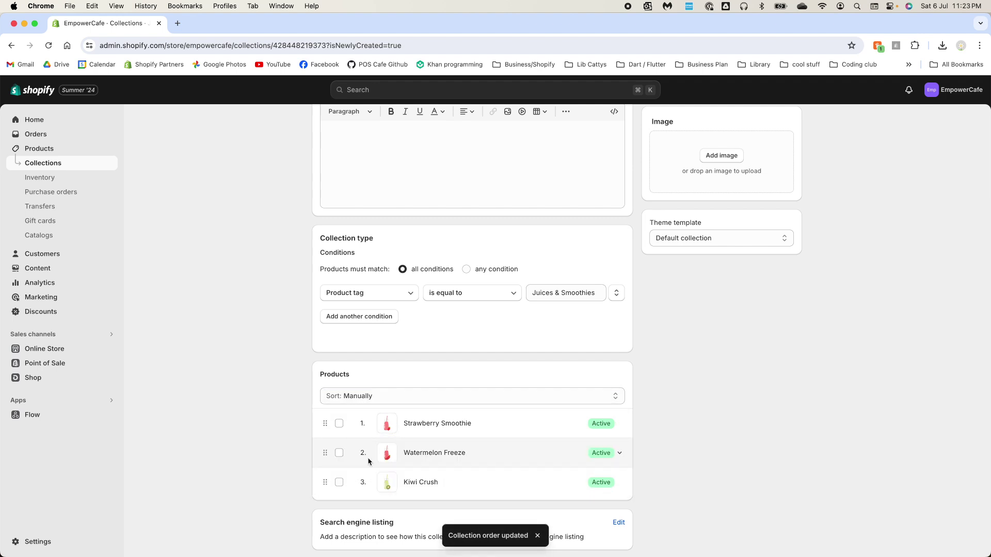
{"action": "scroll", "coordinate": [617, 197], "scroll_direction": "up", "scroll_amount": 3}
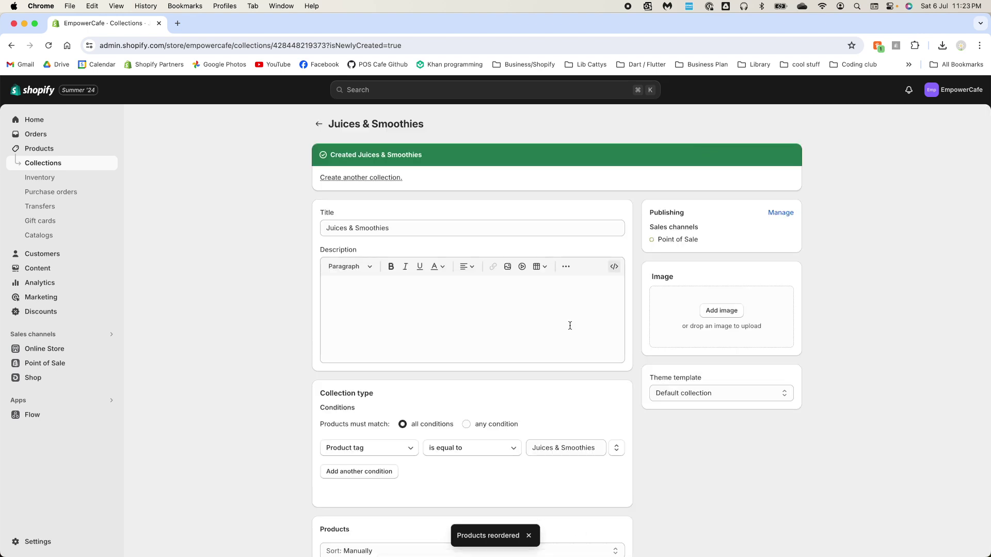
{"action": "left_click", "coordinate": [320, 124]}
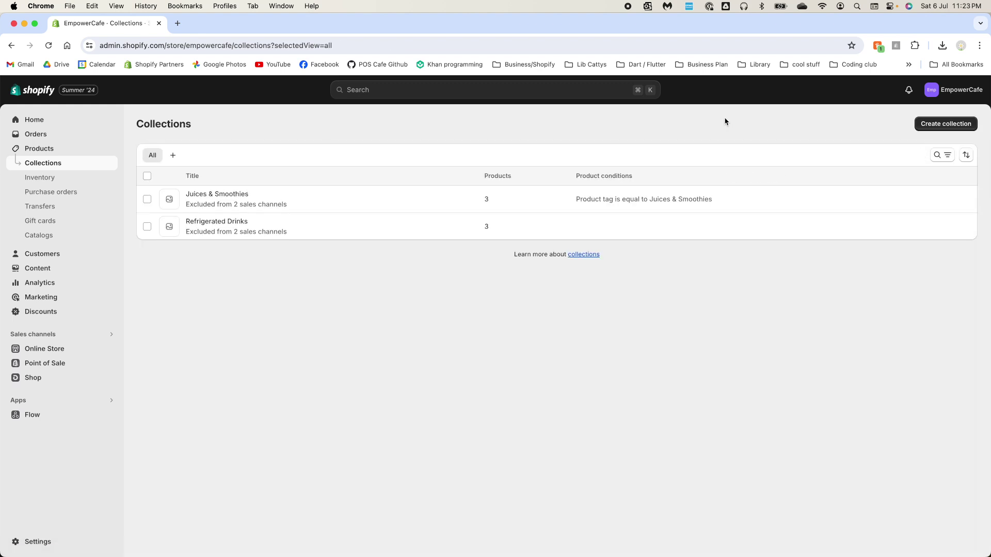